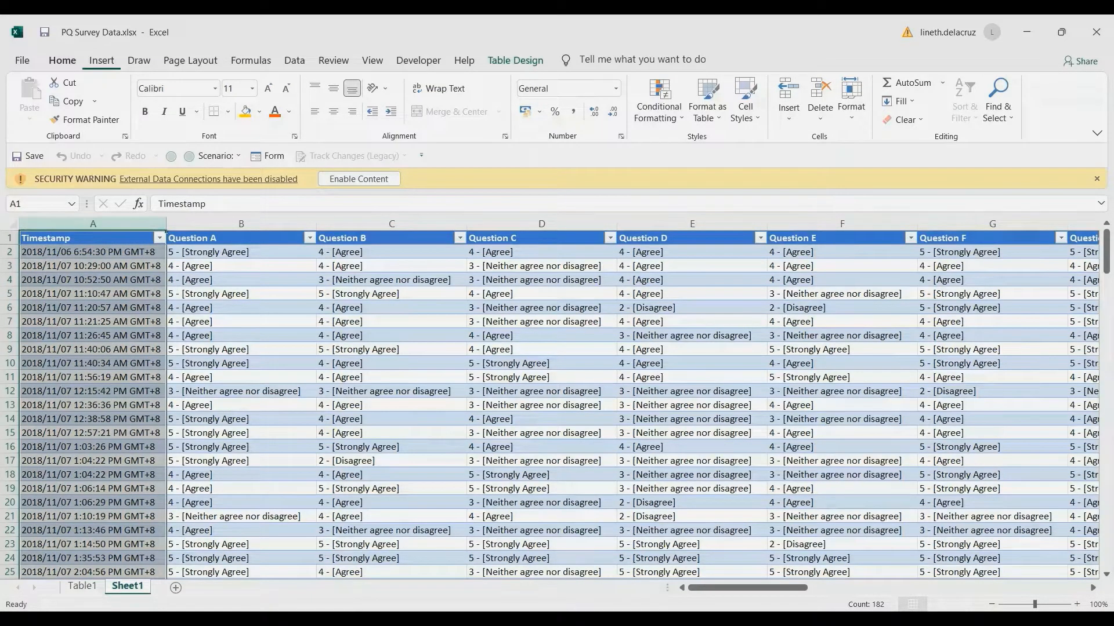
Examine the question headers and the rated answers of Questions A to F in the raw survey data
drag(241, 238, 542, 238)
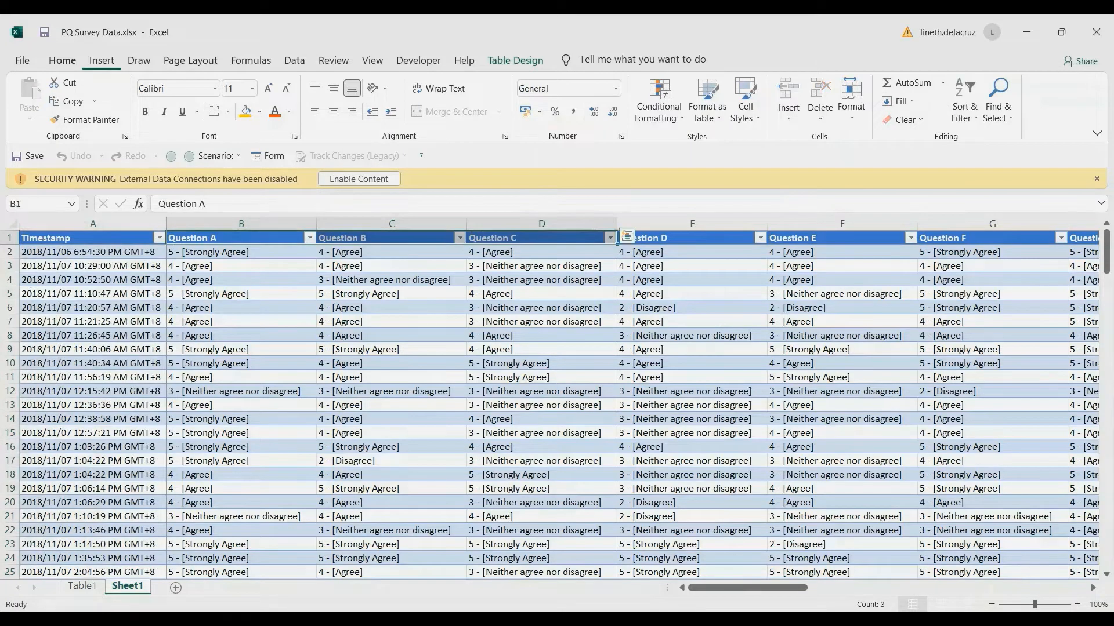
drag(240, 252, 992, 419)
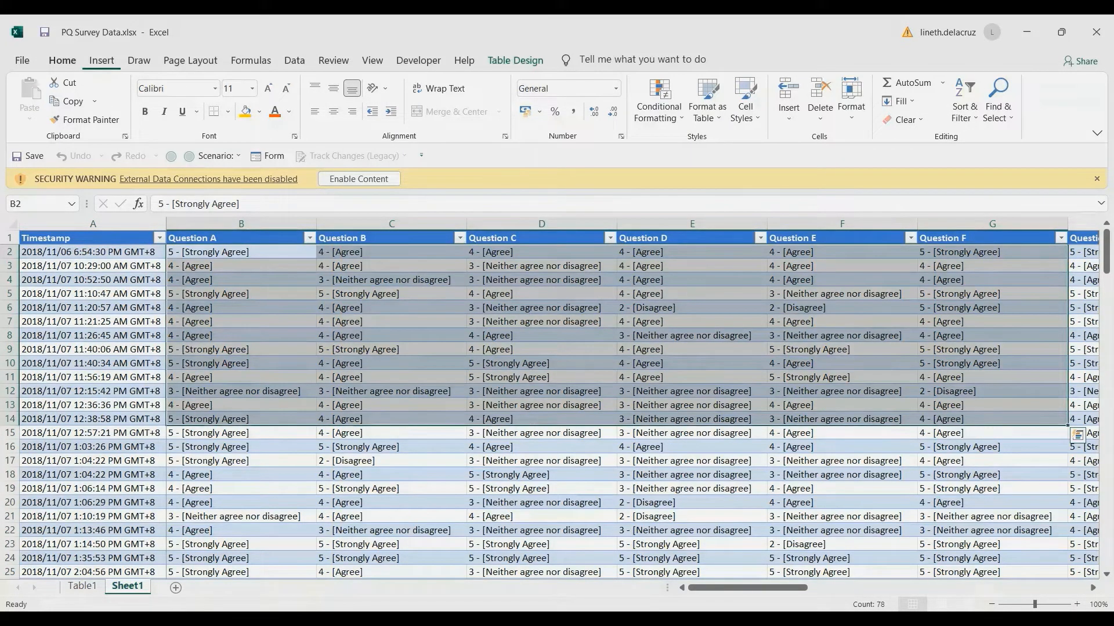
drag(241, 252, 992, 432)
click(541, 335)
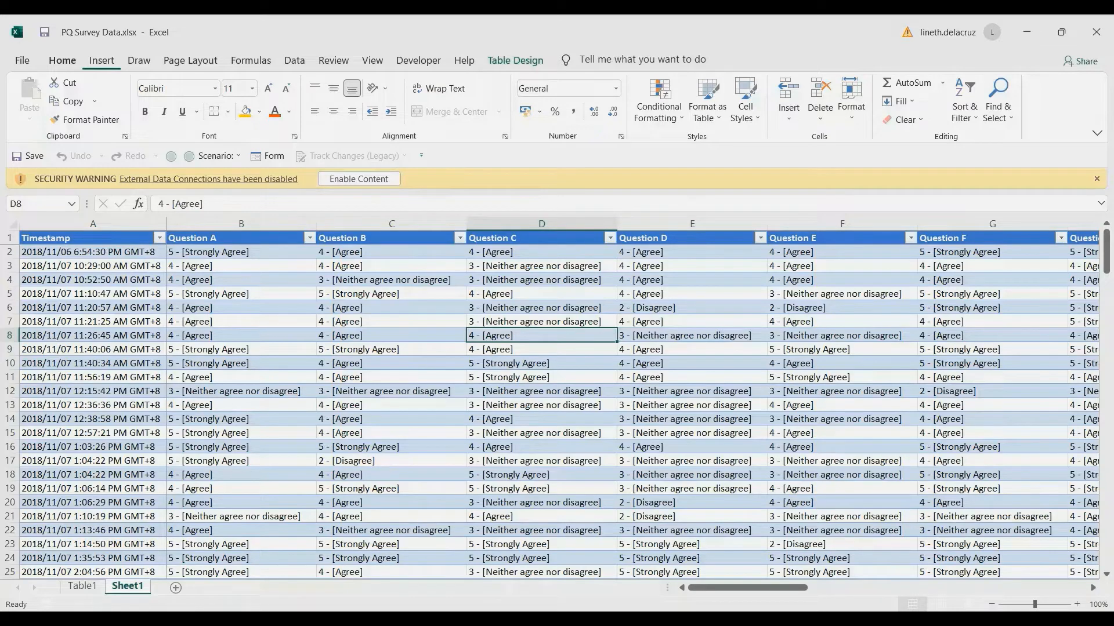
Examine the finished PivotTable on the Table1 sheet, covering its question rows, response columns, percentages and highlighted cells
click(82, 585)
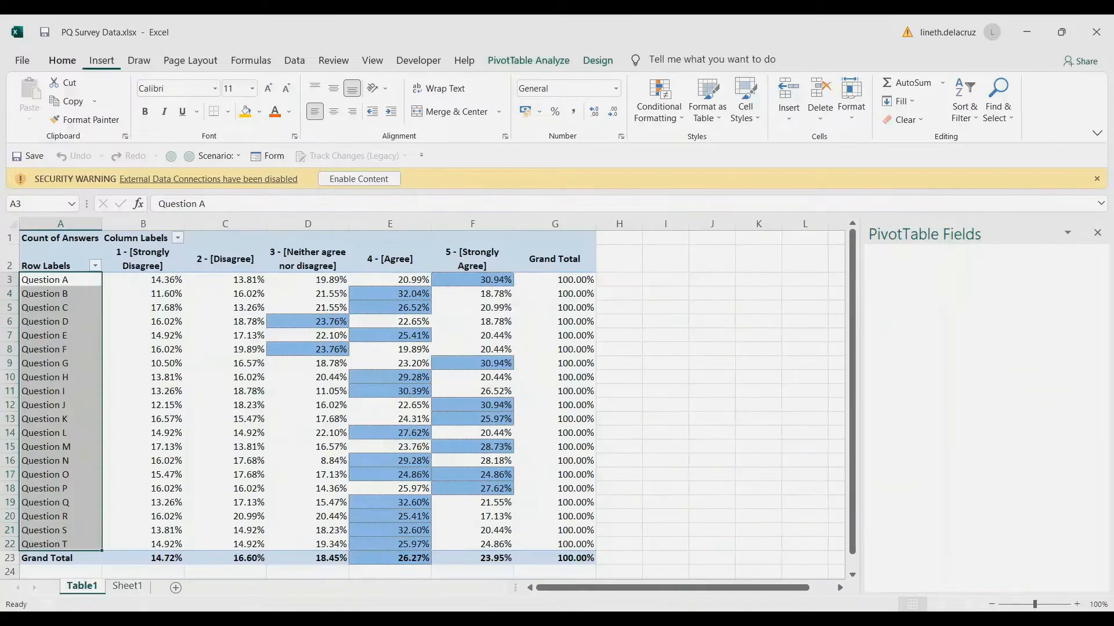
click(711, 307)
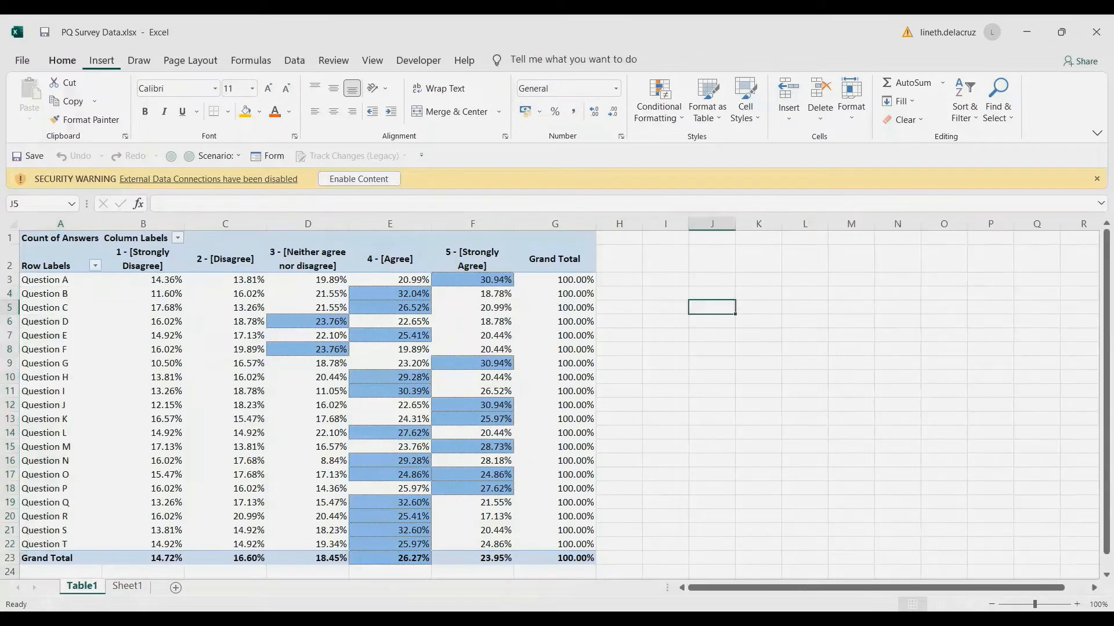
drag(60, 280, 61, 531)
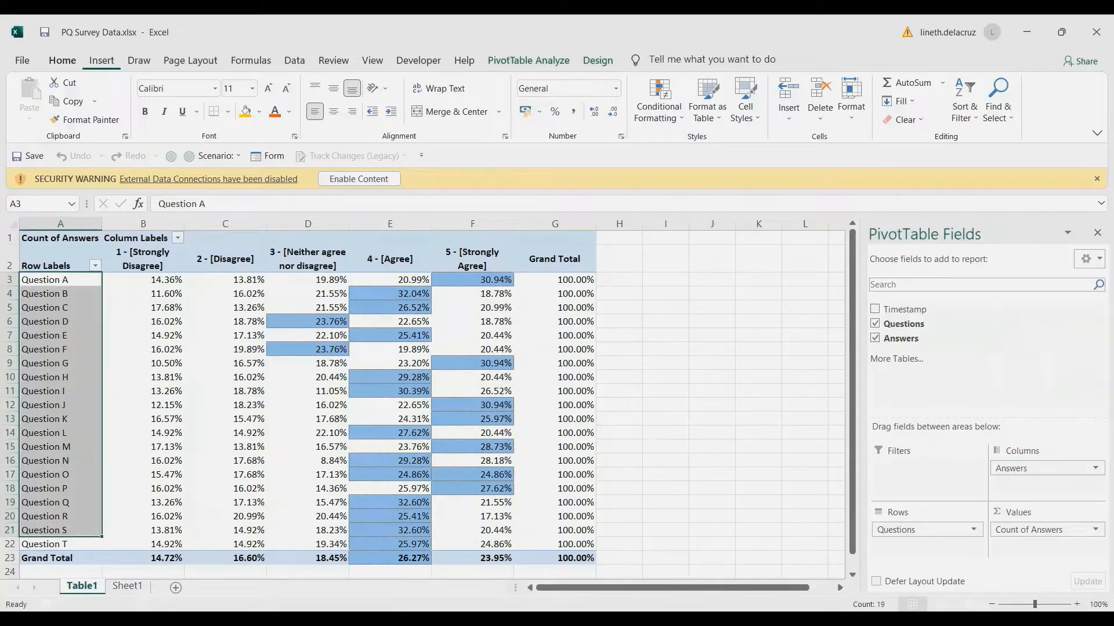
drag(143, 260, 554, 259)
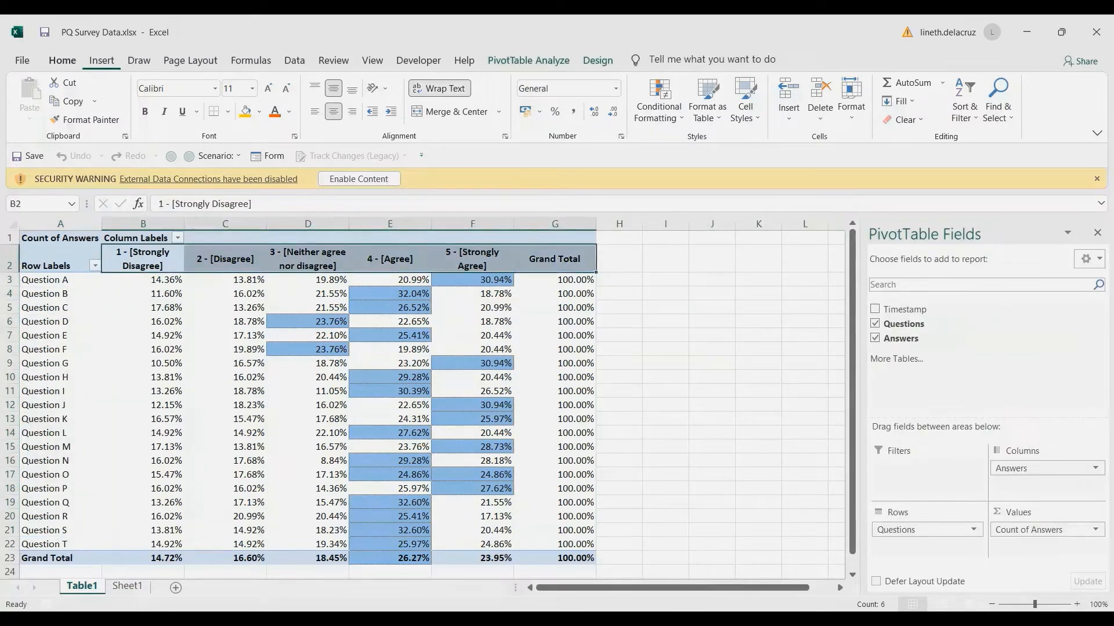
click(143, 280)
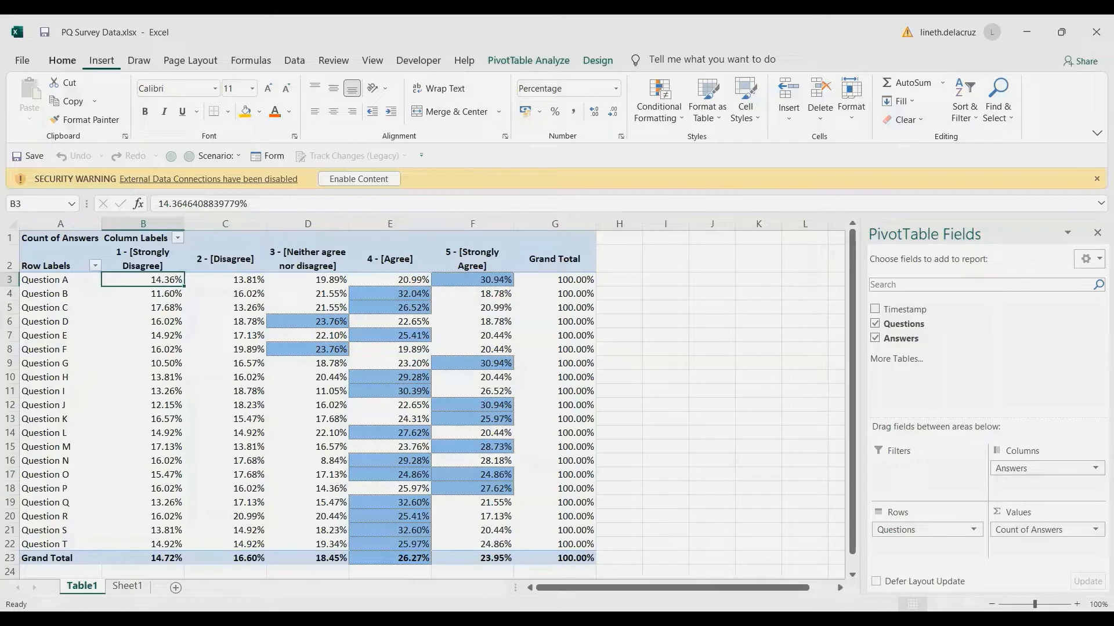
drag(307, 279, 472, 558)
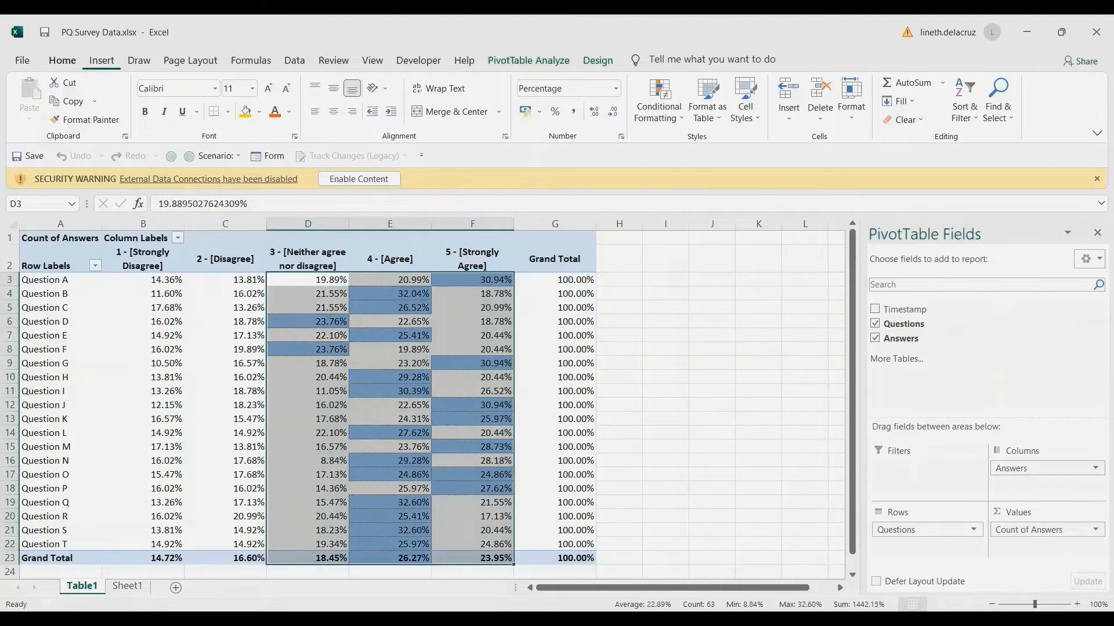
click(476, 279)
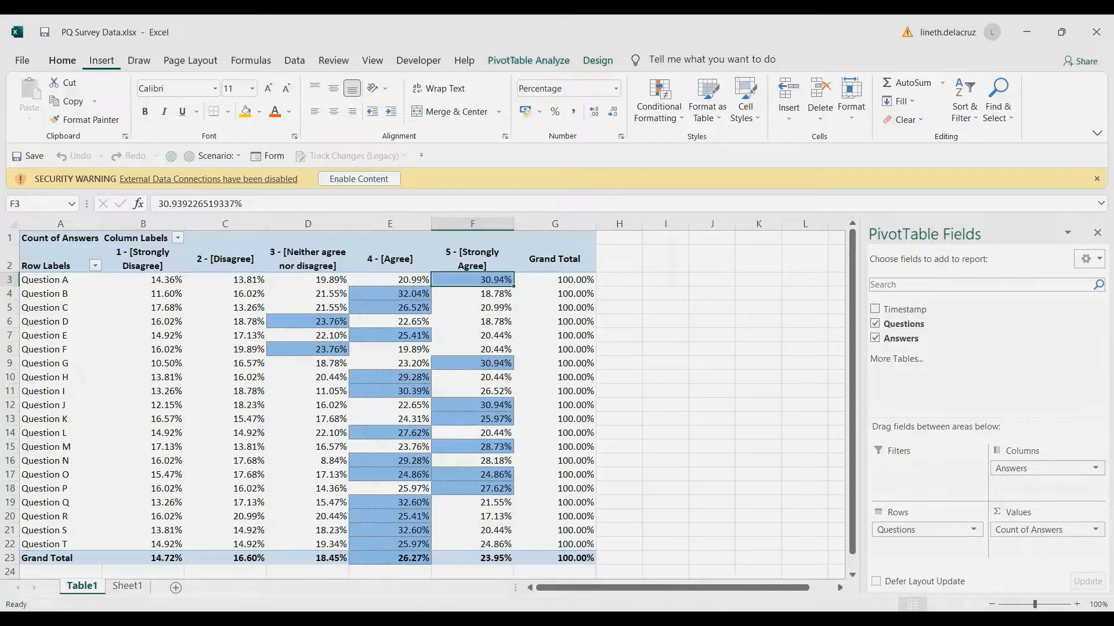
click(390, 558)
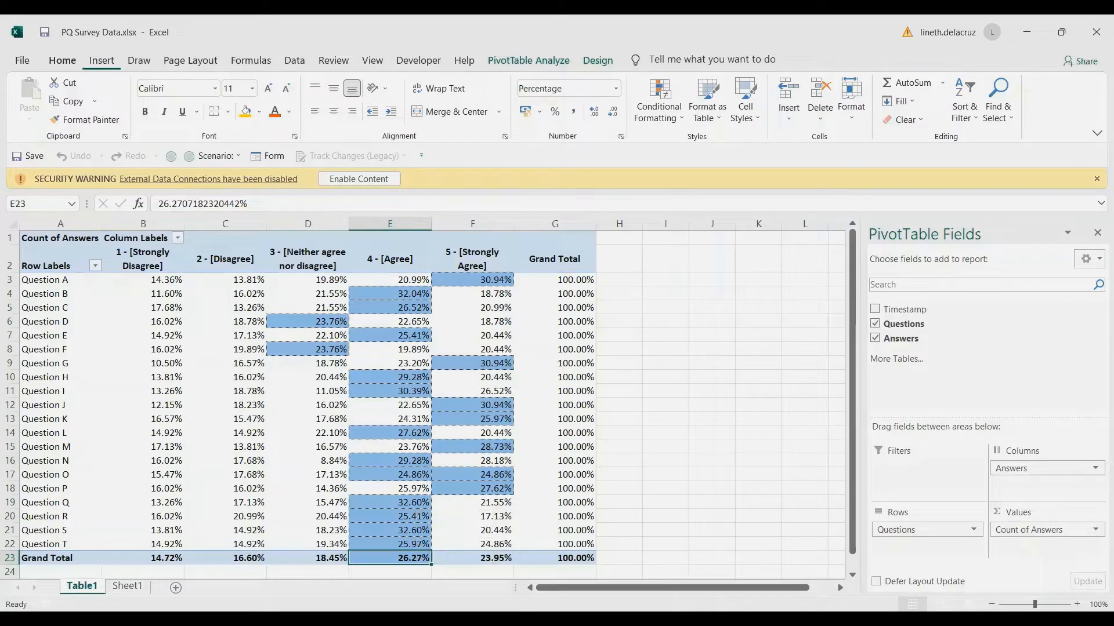
click(144, 280)
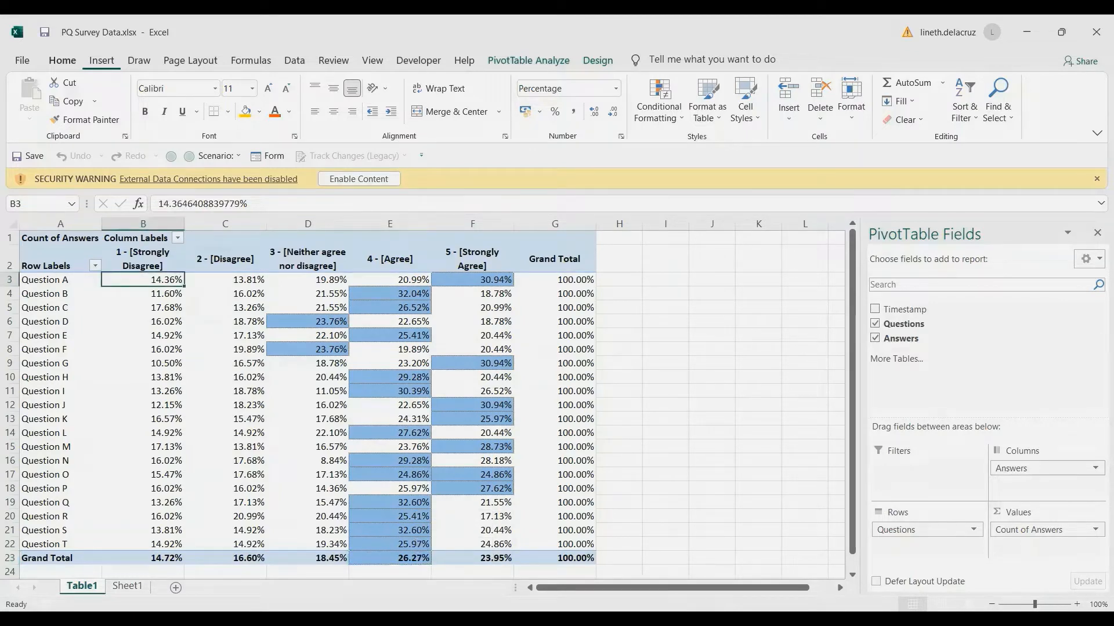
drag(307, 280, 472, 544)
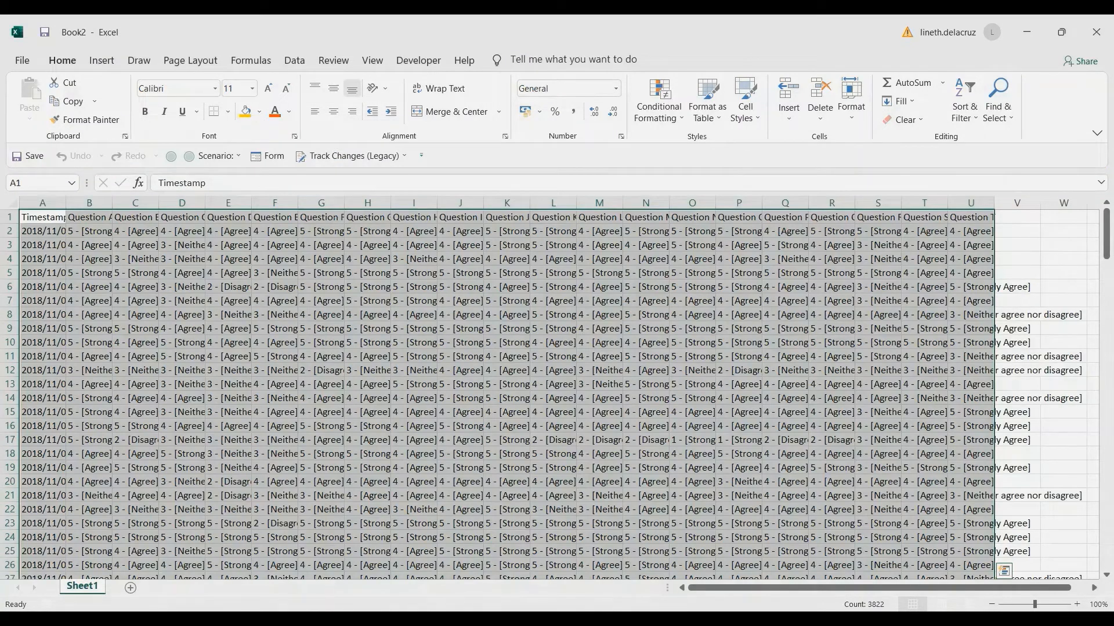
Load the whole survey range A1:U182 in Book2 into Power Query as a table with headers
click(135, 301)
click(43, 203)
click(43, 217)
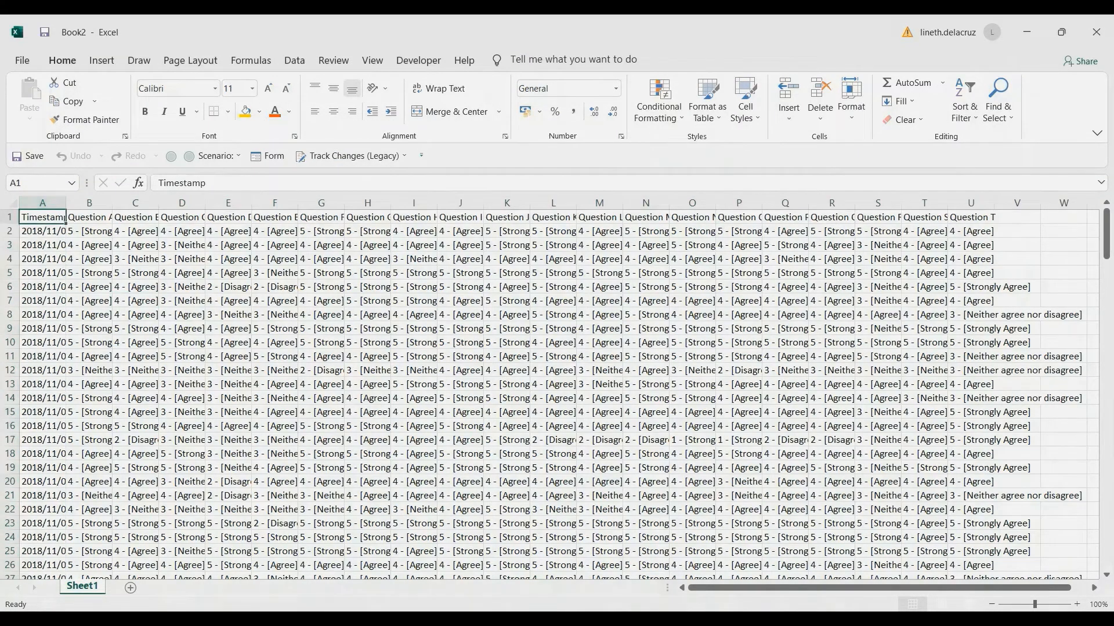
key(ctrl+shift+Right)
key(ctrl+shift+Down)
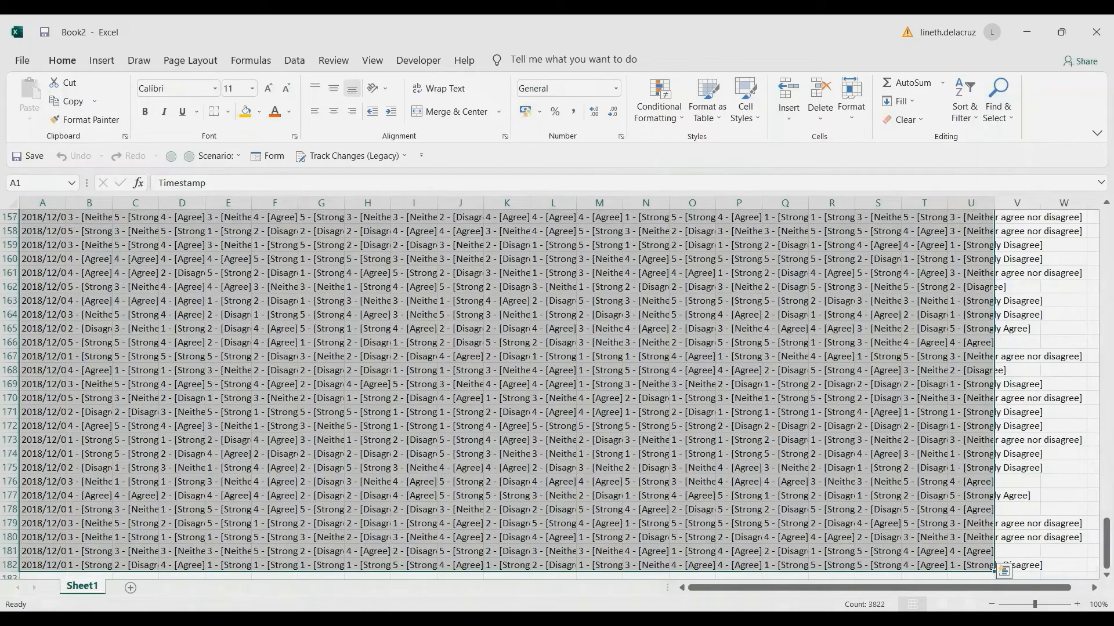
click(294, 60)
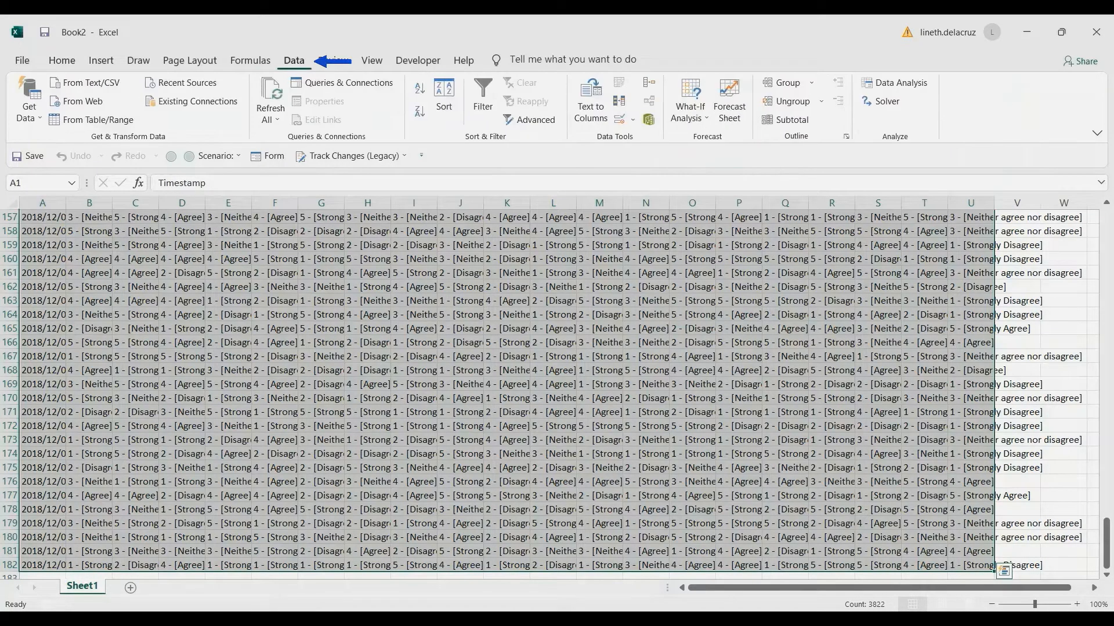
click(98, 119)
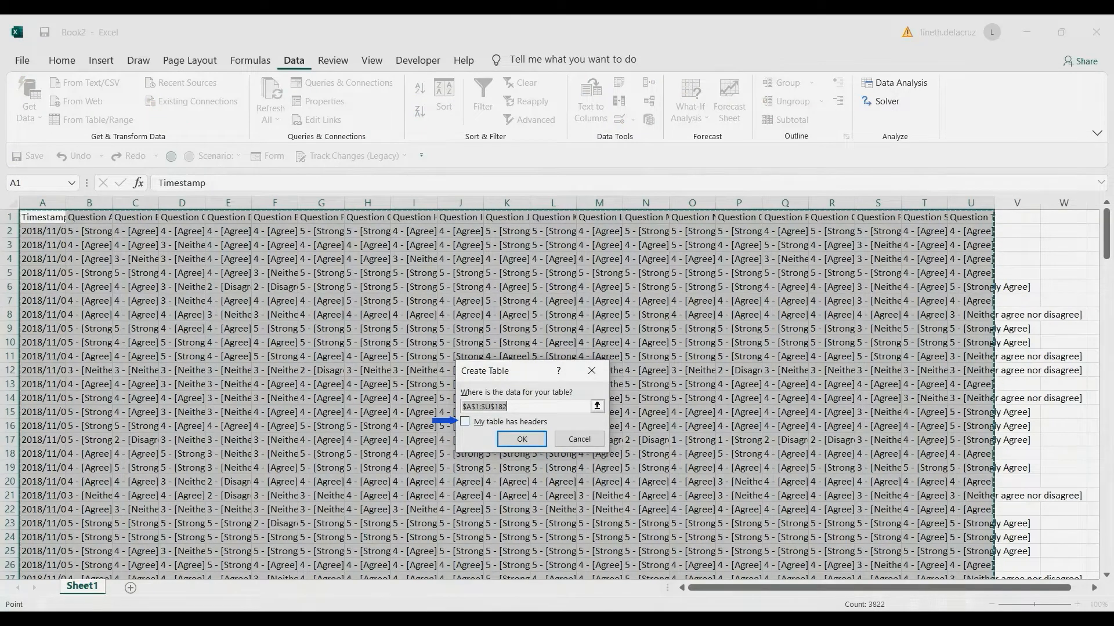
click(464, 422)
key(Return)
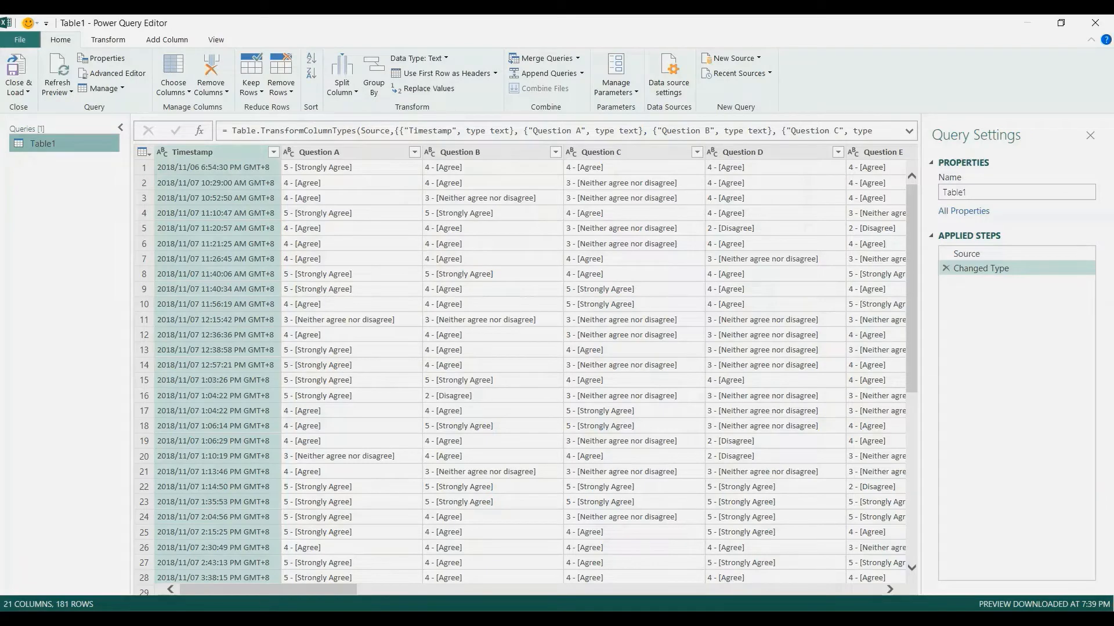
Unpivot all columns other than Timestamp and name the resulting columns Survey Questions and Survey Responses in the formula
right_click(203, 152)
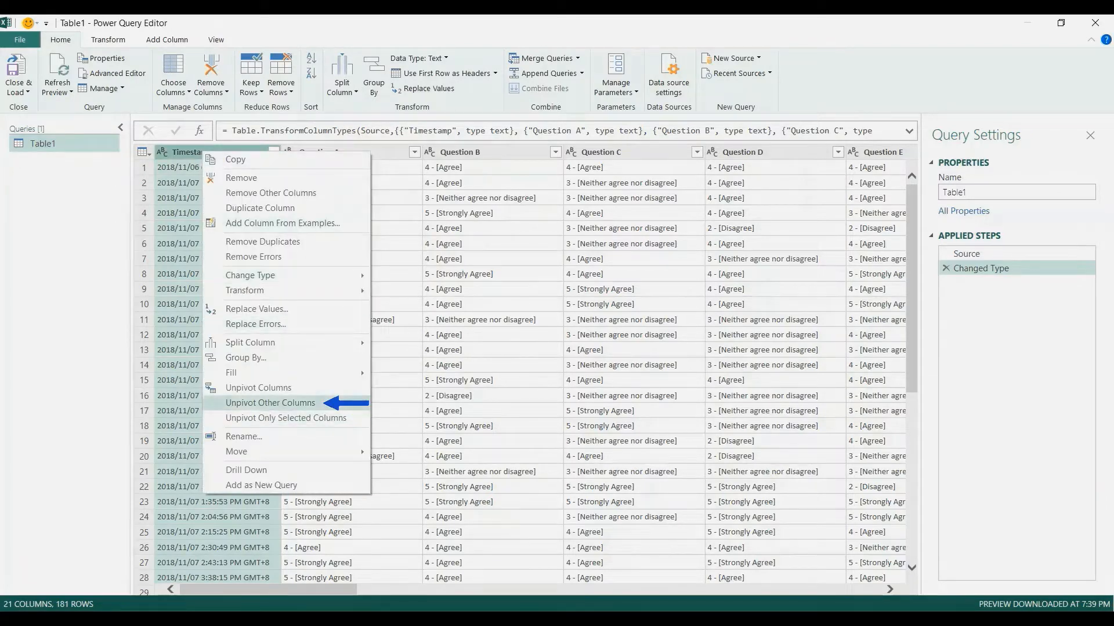
click(269, 402)
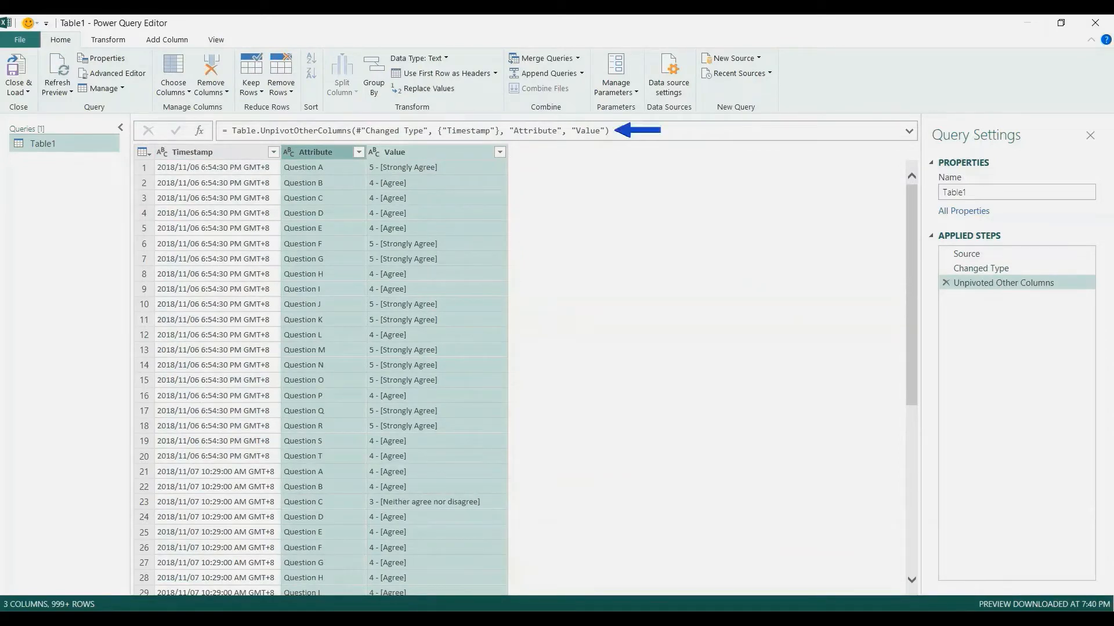
drag(557, 131, 514, 131)
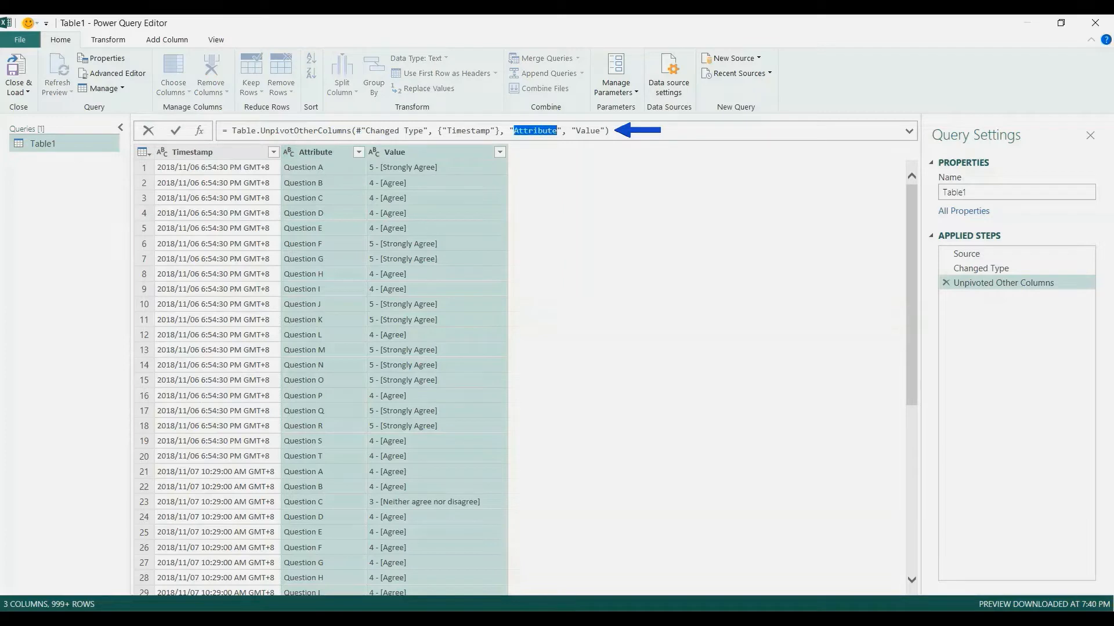
text(Survey Questions)
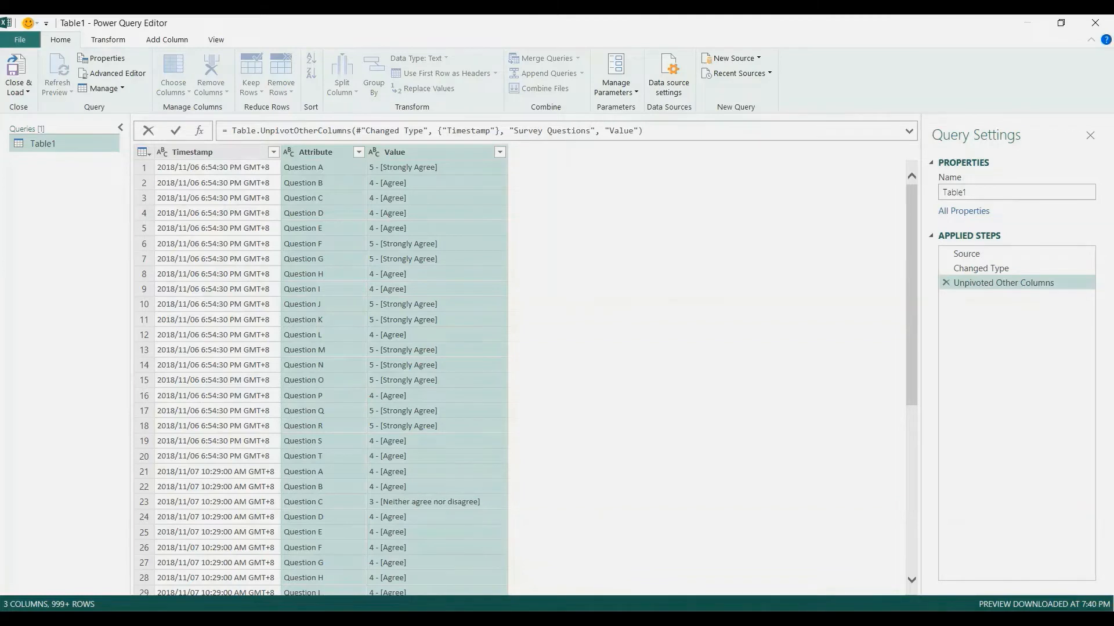
drag(634, 131, 608, 131)
text(Survey Responses)
key(Return)
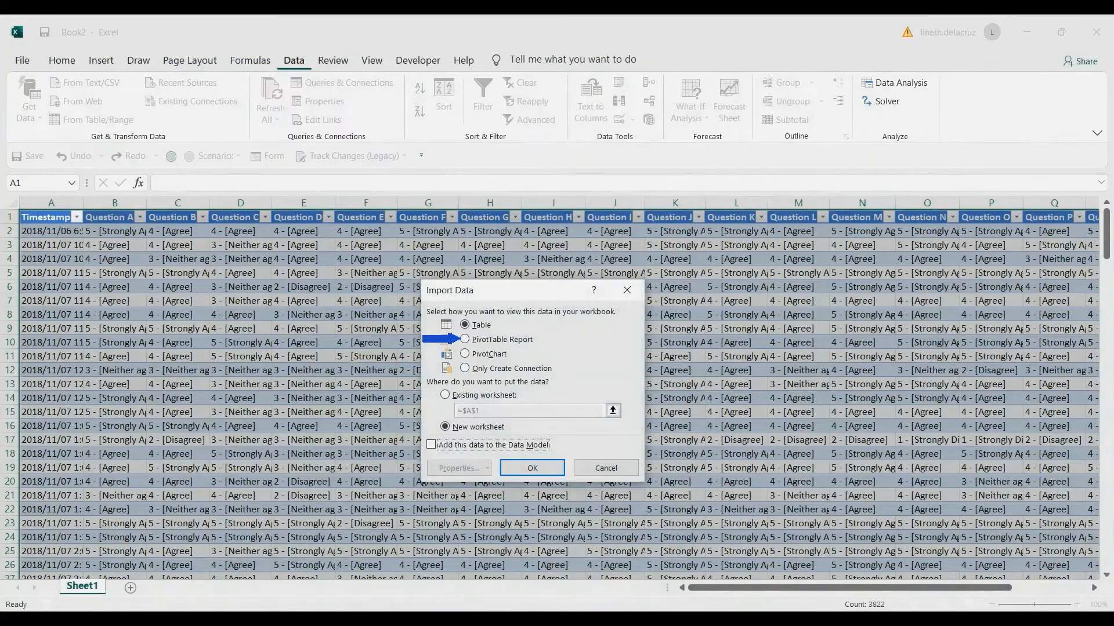
Load the query as a PivotTable report on a new worksheet, with Survey Questions as rows and Survey Responses as both columns and values
click(464, 340)
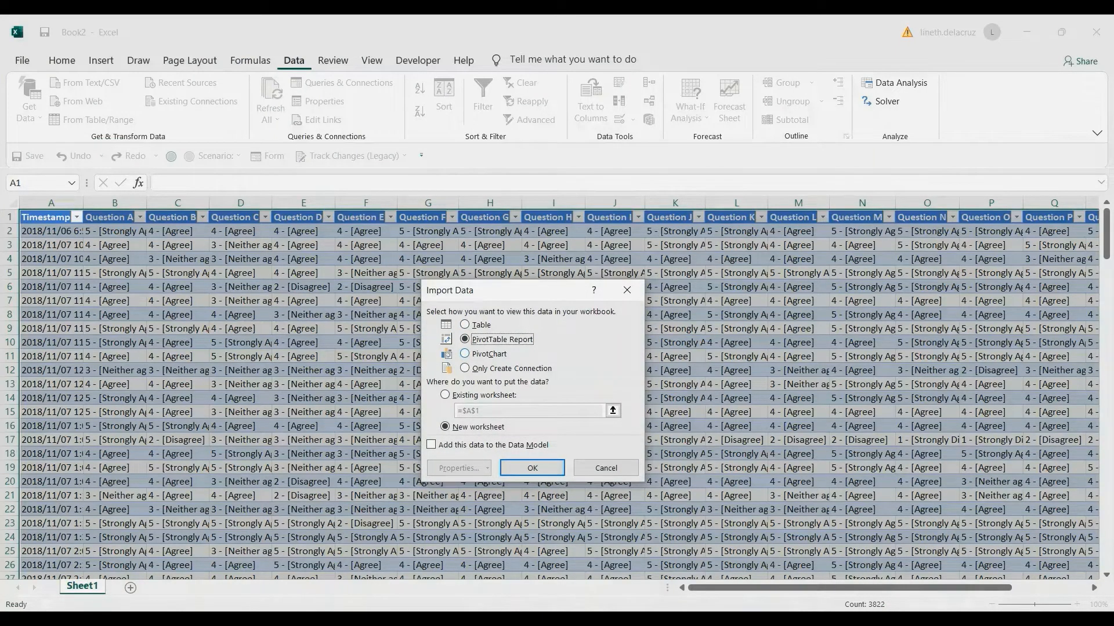
click(532, 468)
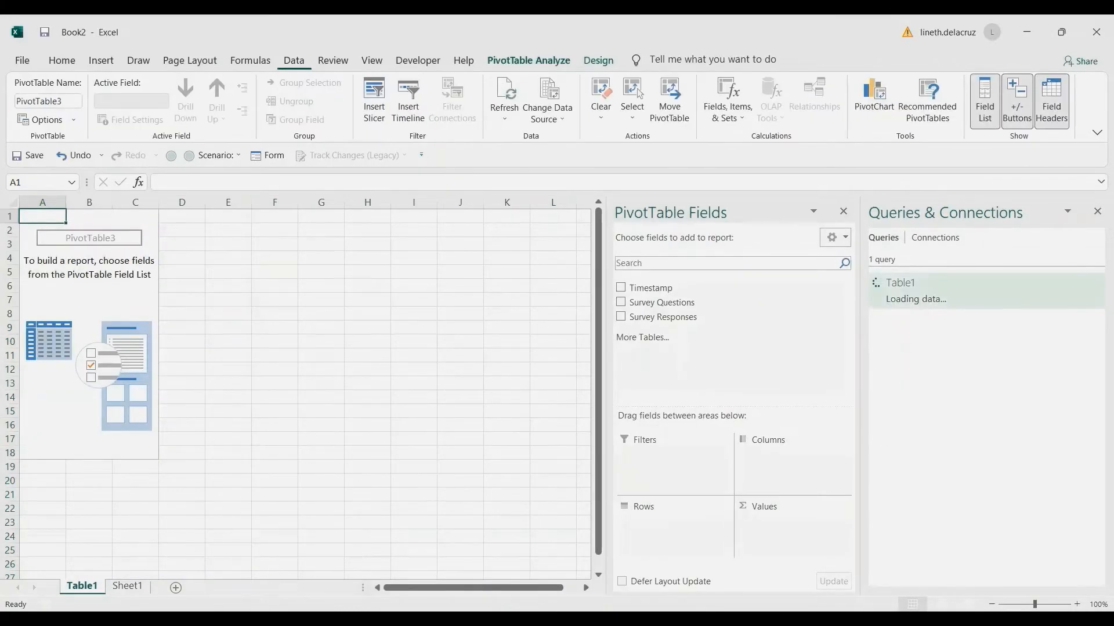
drag(662, 302, 672, 524)
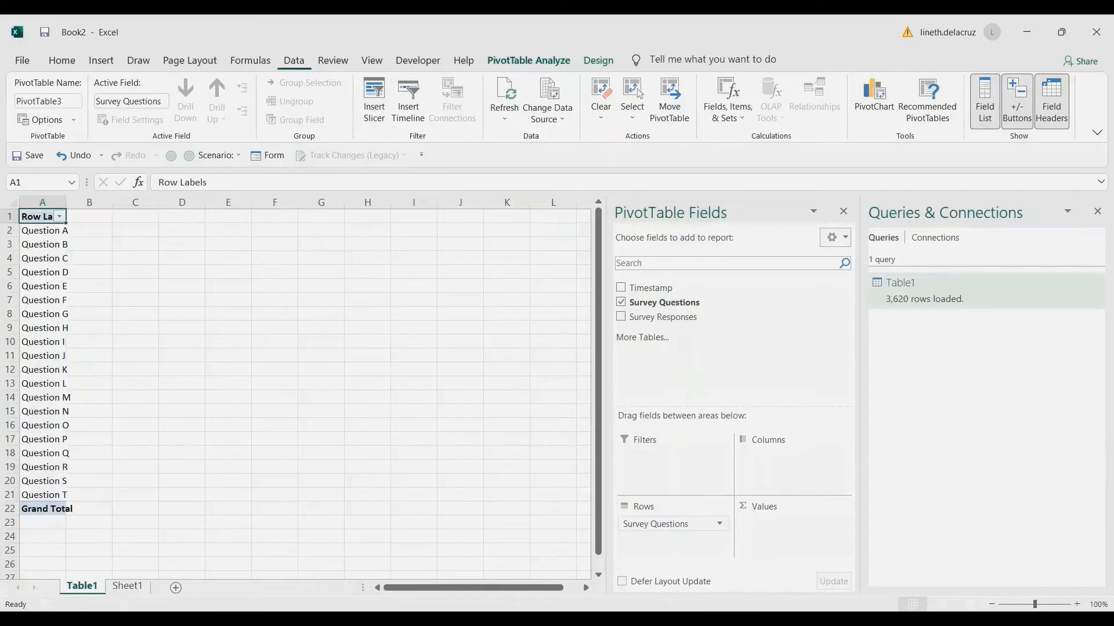
drag(663, 317, 790, 457)
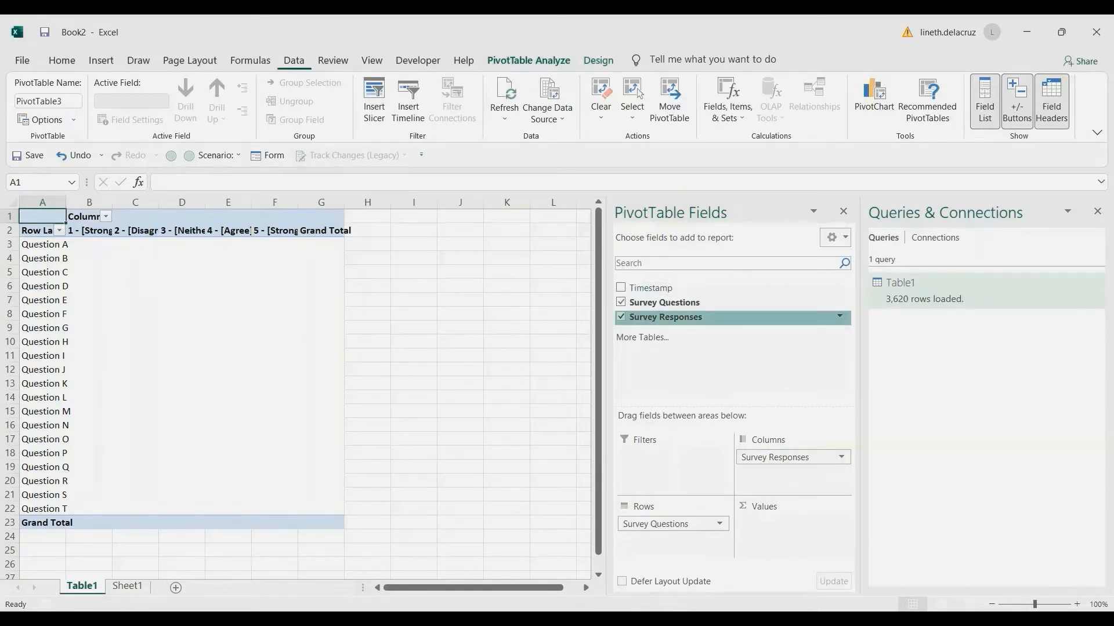
drag(665, 317, 792, 523)
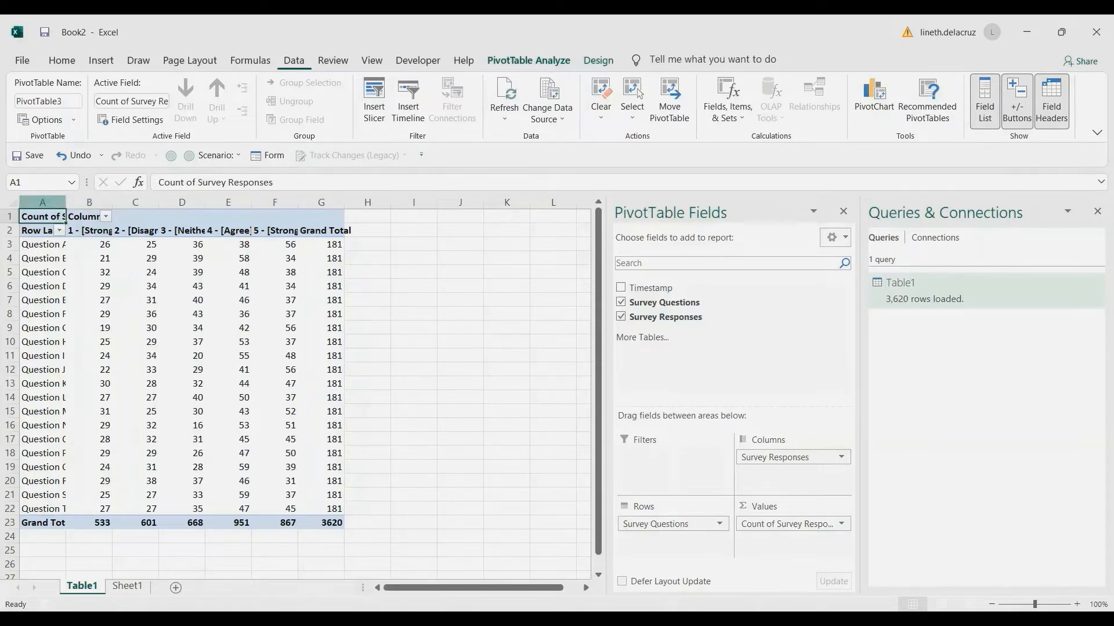
Set the width of columns A to G to 15 and close the PivotTable Fields and Queries & Connections panes
drag(43, 202, 317, 202)
right_click(318, 203)
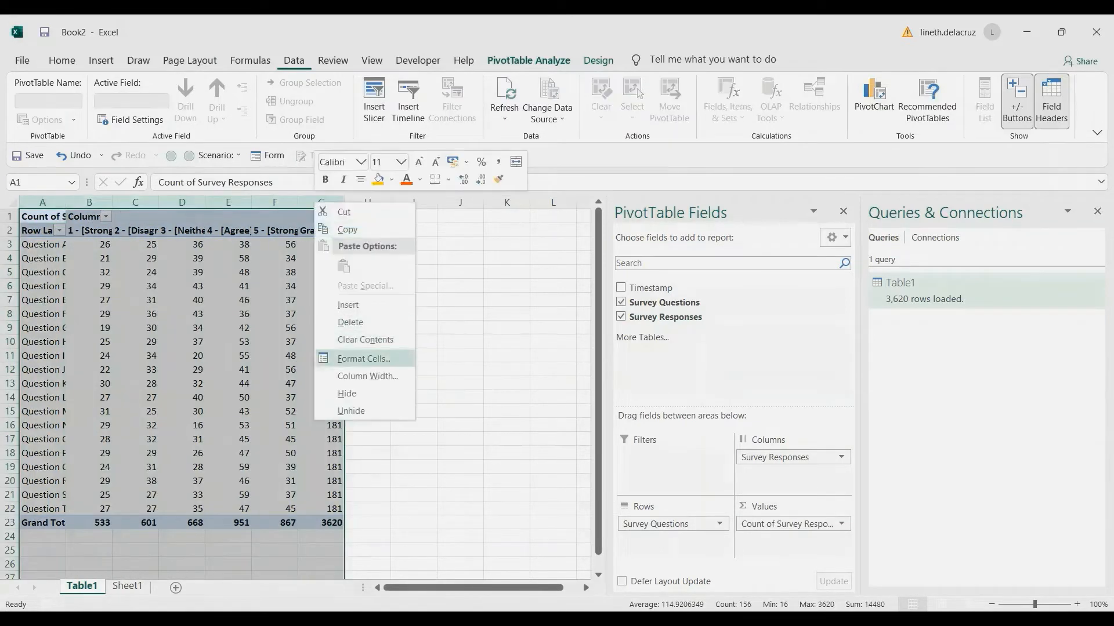
click(354, 357)
text(15)
key(Return)
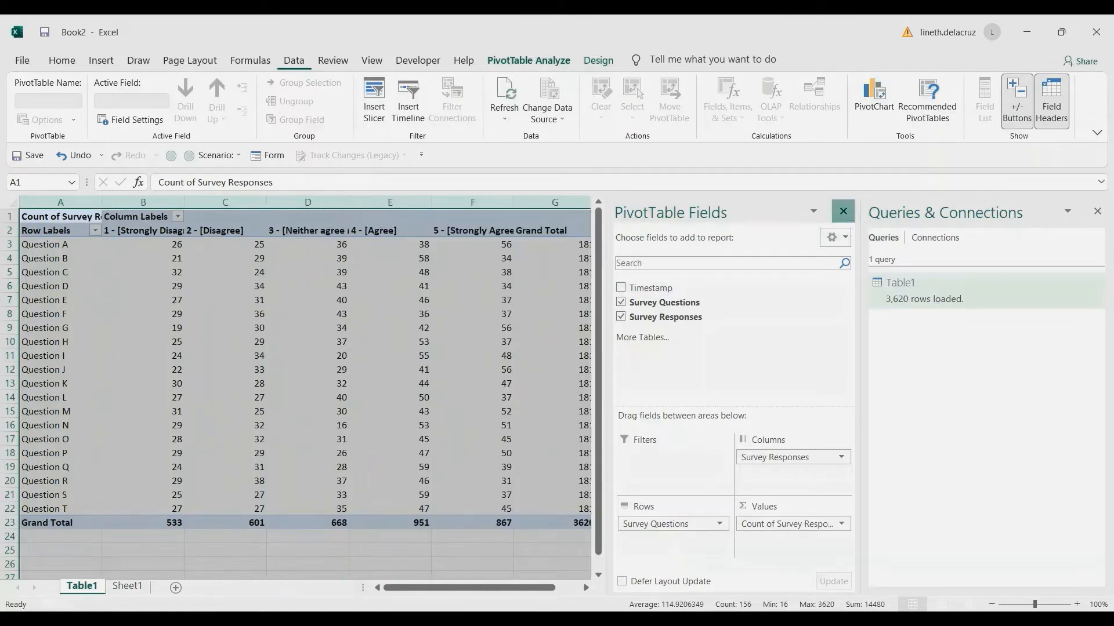
click(843, 211)
click(1097, 211)
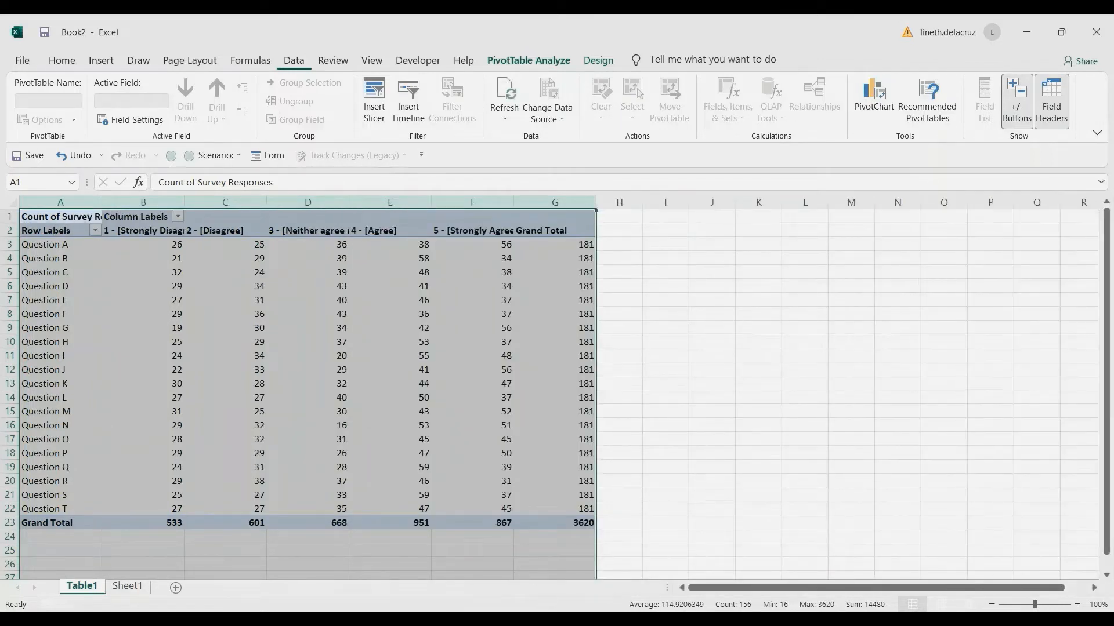
Show the PivotTable's survey response counts as % of Row Total
click(134, 244)
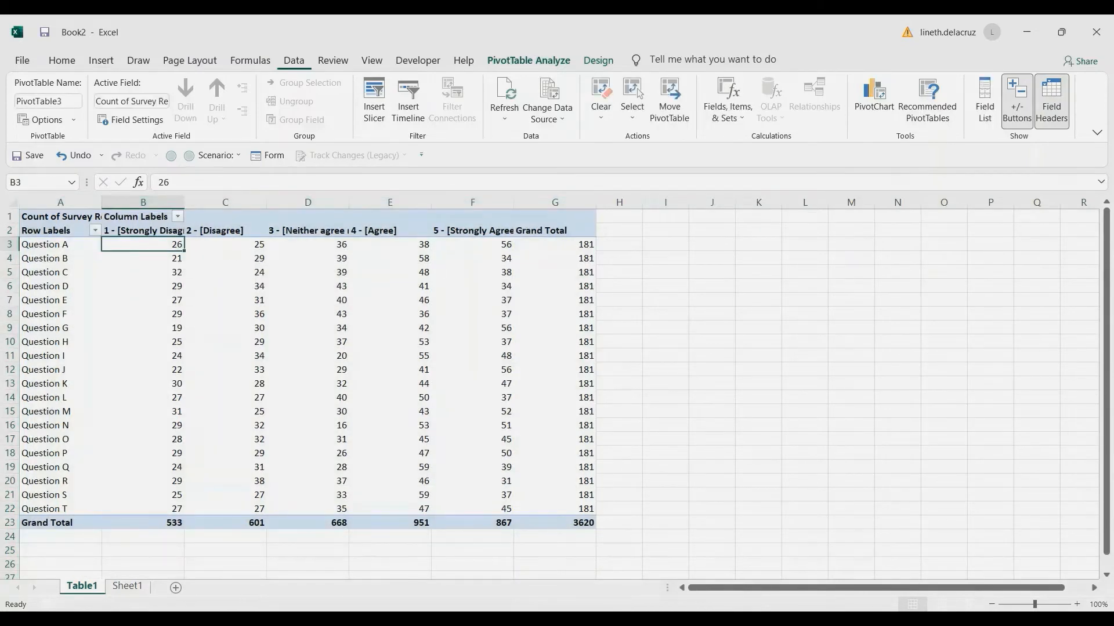
right_click(159, 247)
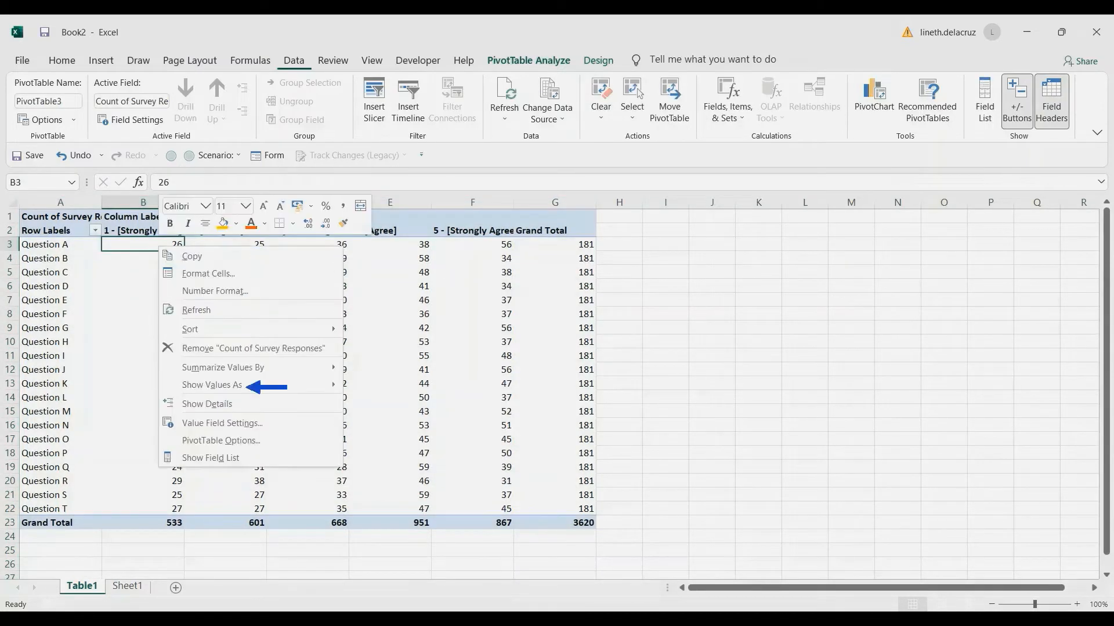
mouse_move(214, 385)
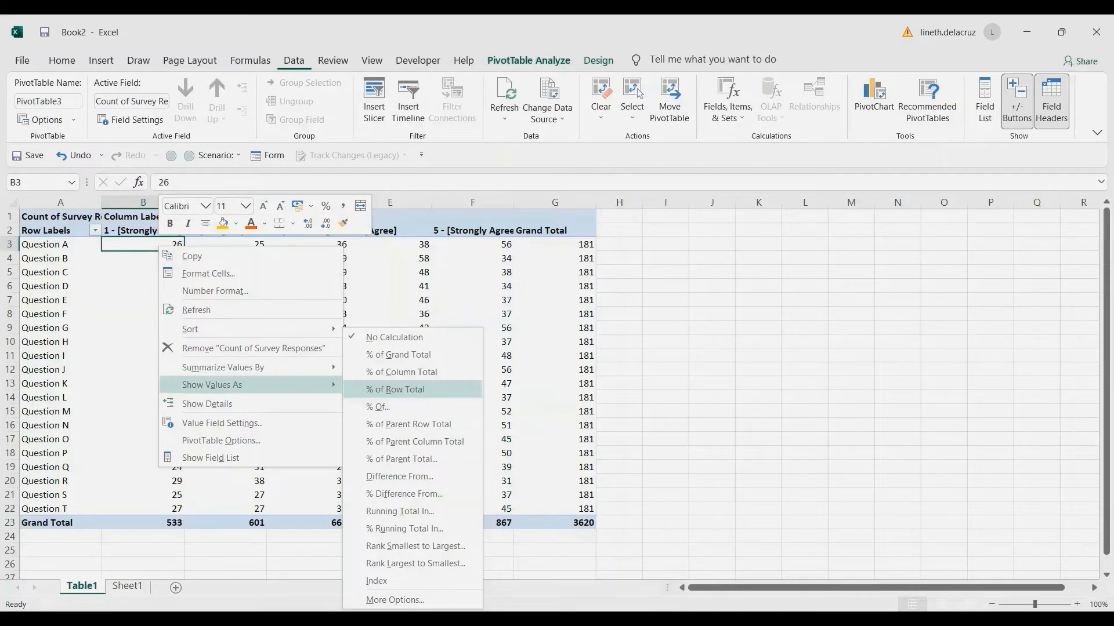
click(396, 389)
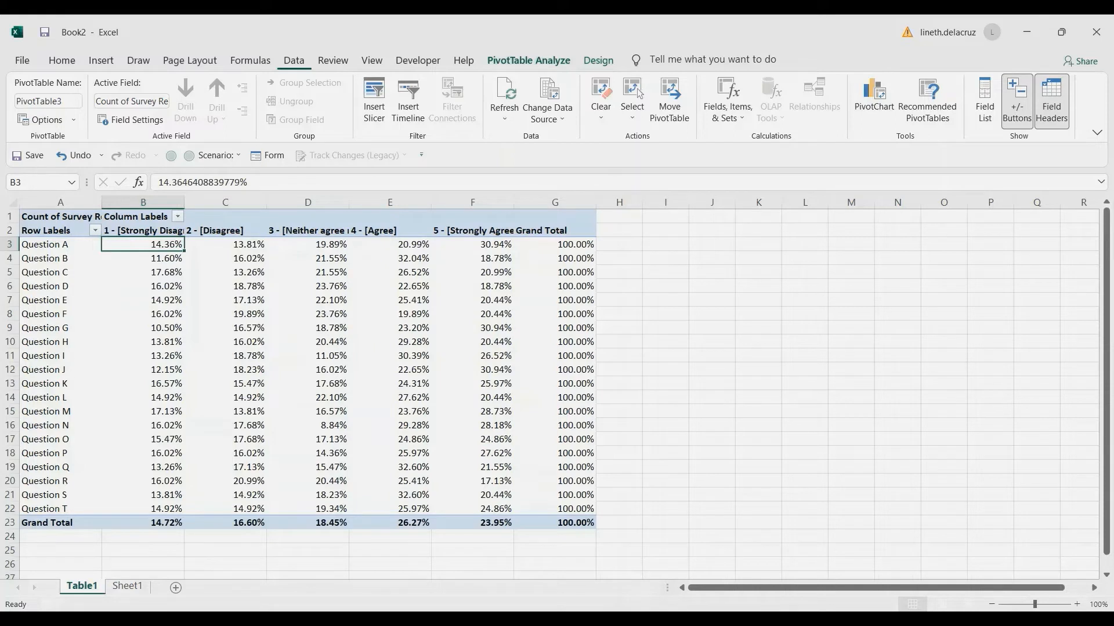
Start a new conditional formatting rule for cells B3:F23 that uses a formula to determine which cells to format
shift+click(491, 522)
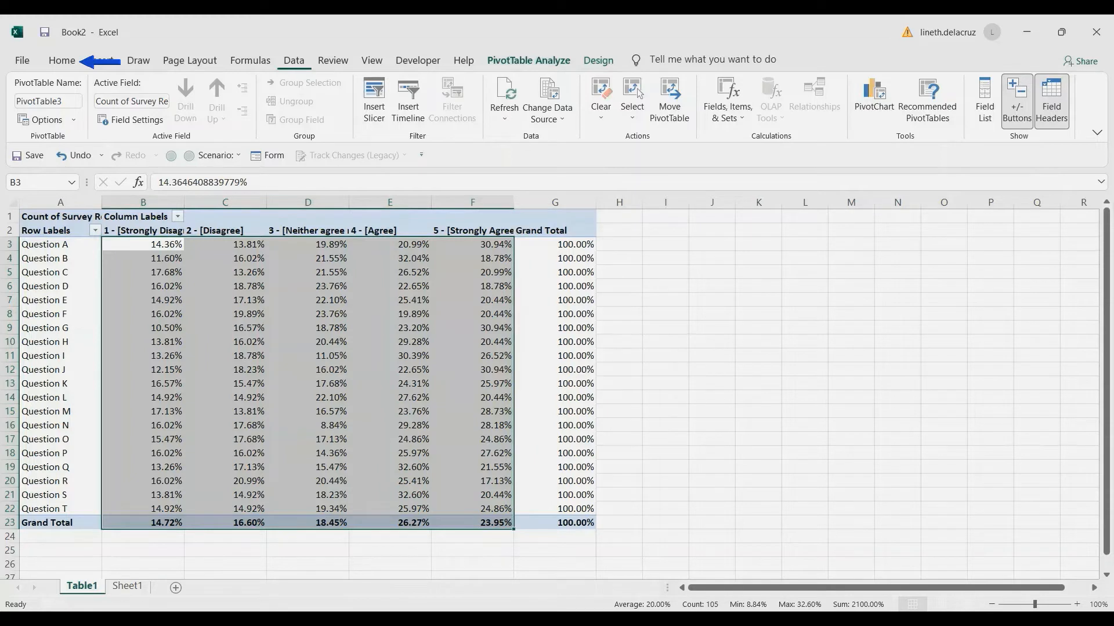
click(62, 60)
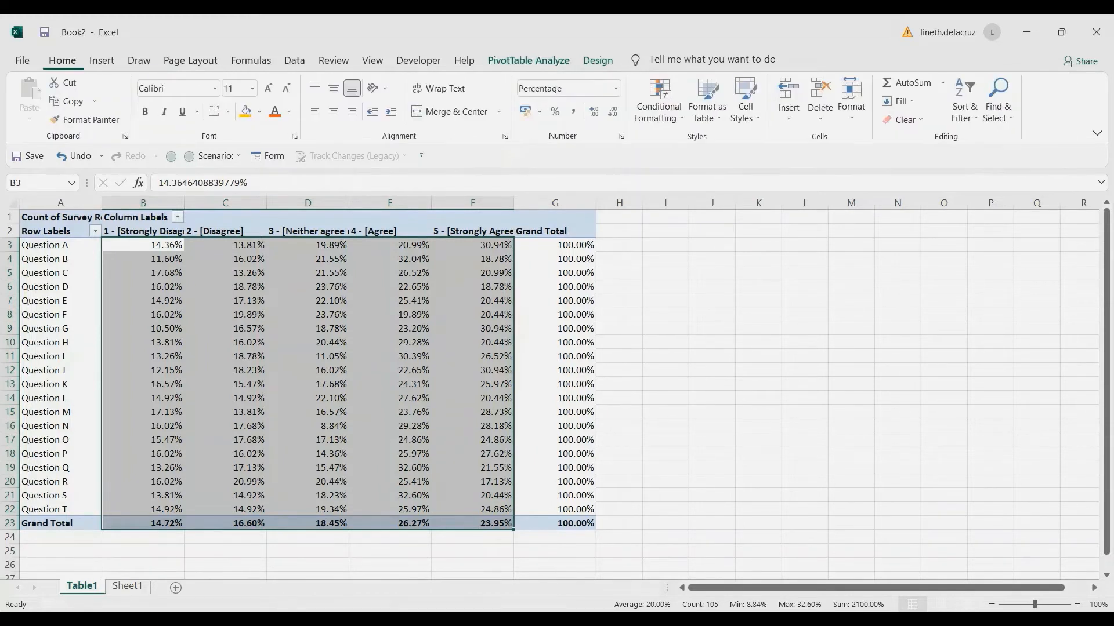
click(644, 104)
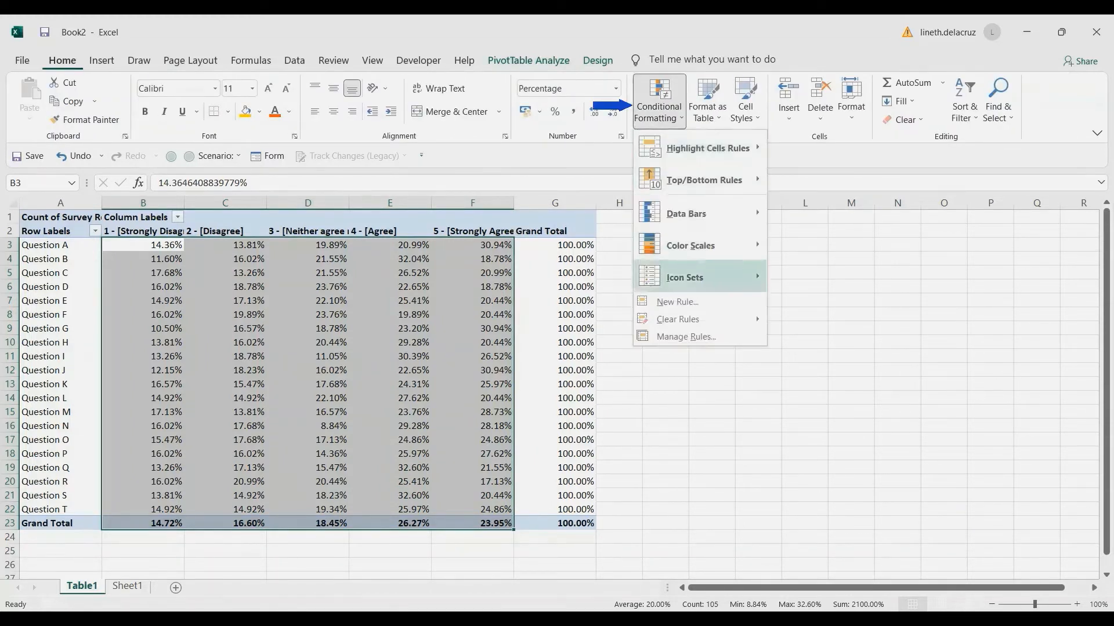
click(677, 301)
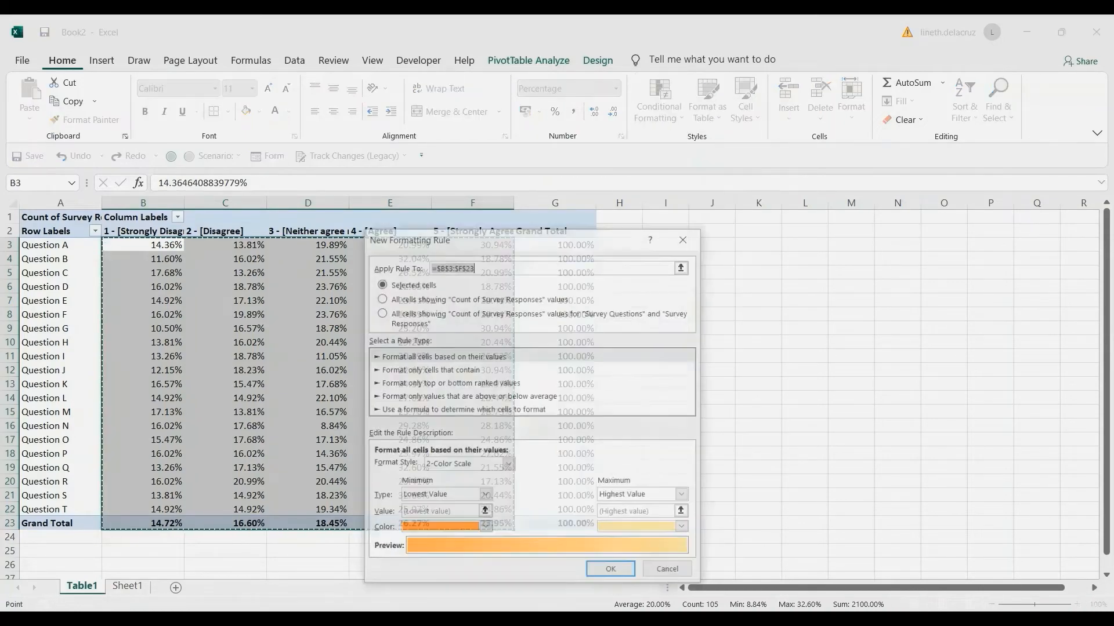
click(463, 409)
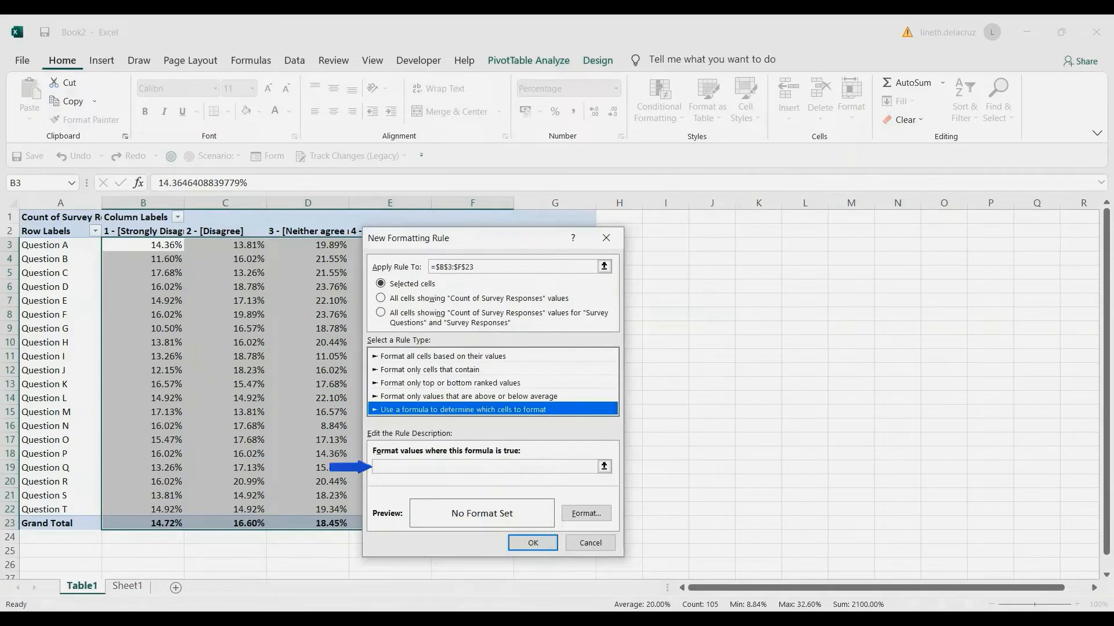
Enter the rule formula =B3=max($B$3:$F$3), with a relative reference to B3 and row 3 as the MAX range
click(463, 467)
text(=)
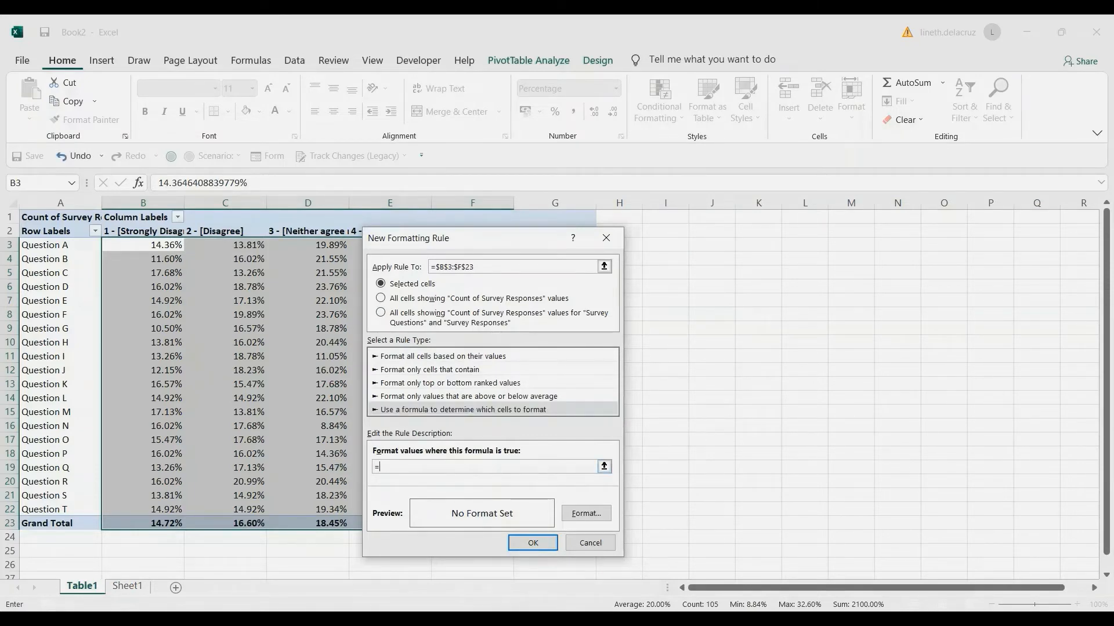
click(143, 244)
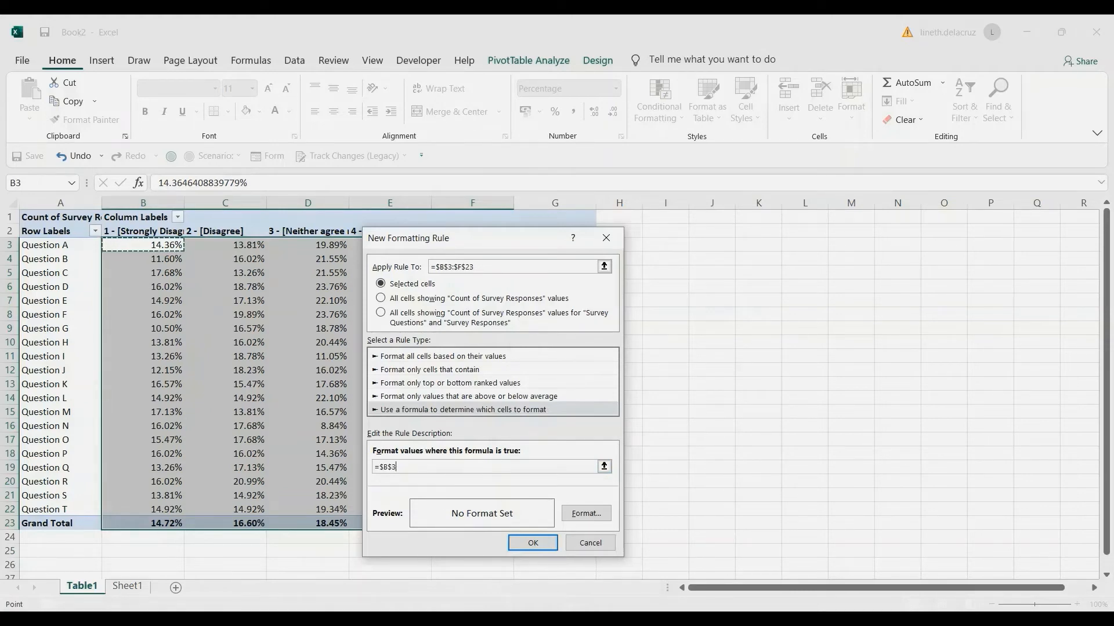
key(F4)
key(F4)
key(F4)
text(=max()
drag(493, 239, 757, 241)
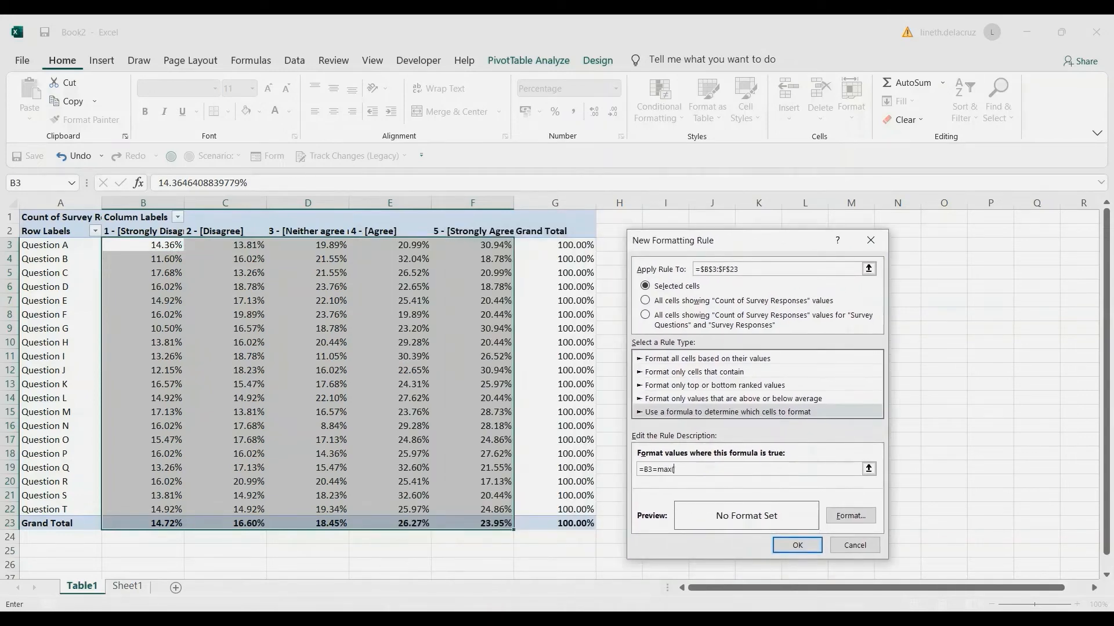
drag(144, 245, 473, 244)
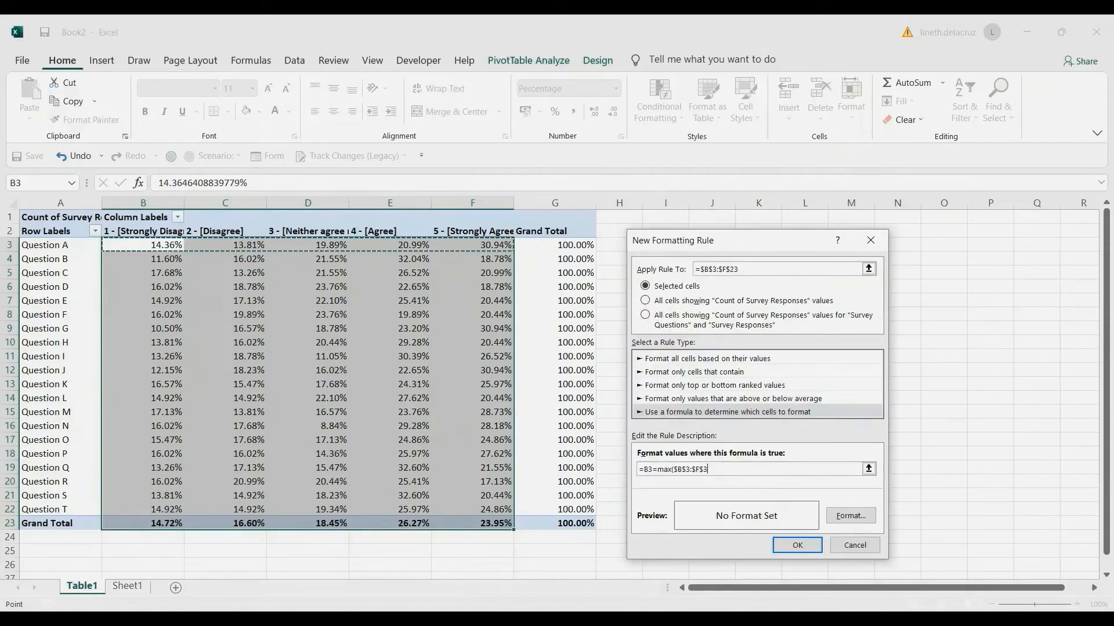
text())
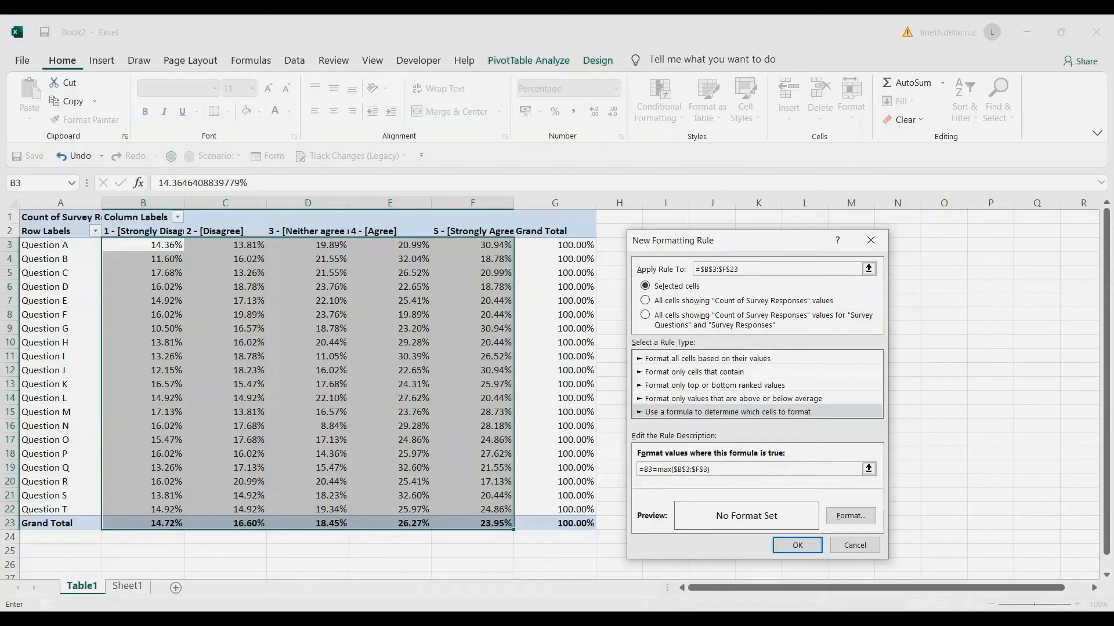
Make the row references in the MAX range relative while keeping the columns absolute, giving =B3=max($B3:$F3)
click(686, 469)
key(BackSpace)
click(700, 469)
key(BackSpace)
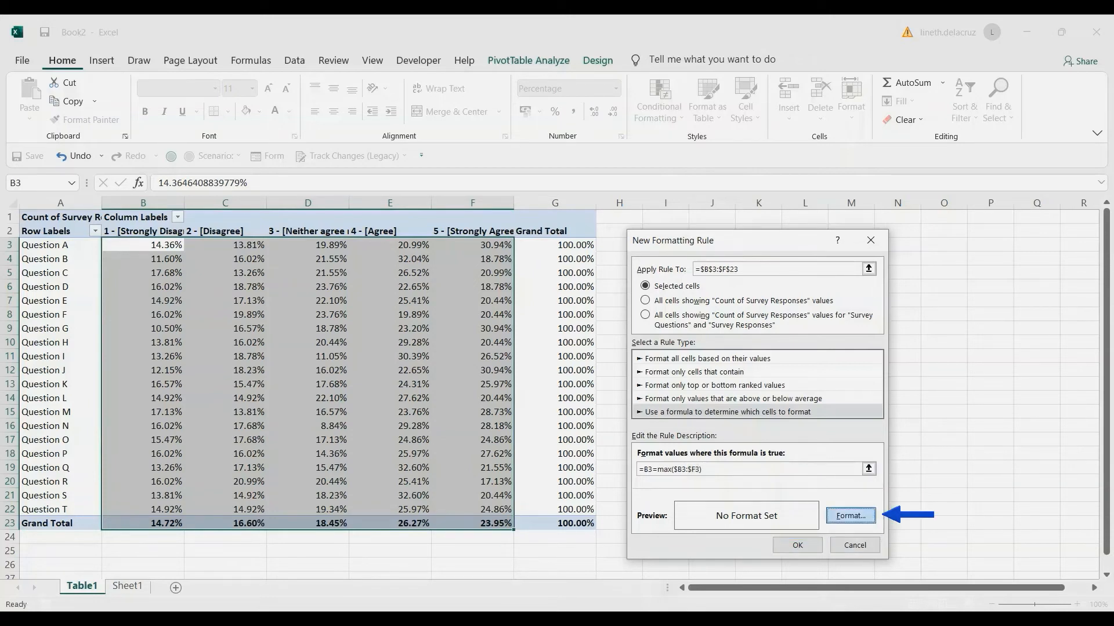
Set the rule's format to a thin solid border on all four sides of the cell
click(851, 516)
click(459, 222)
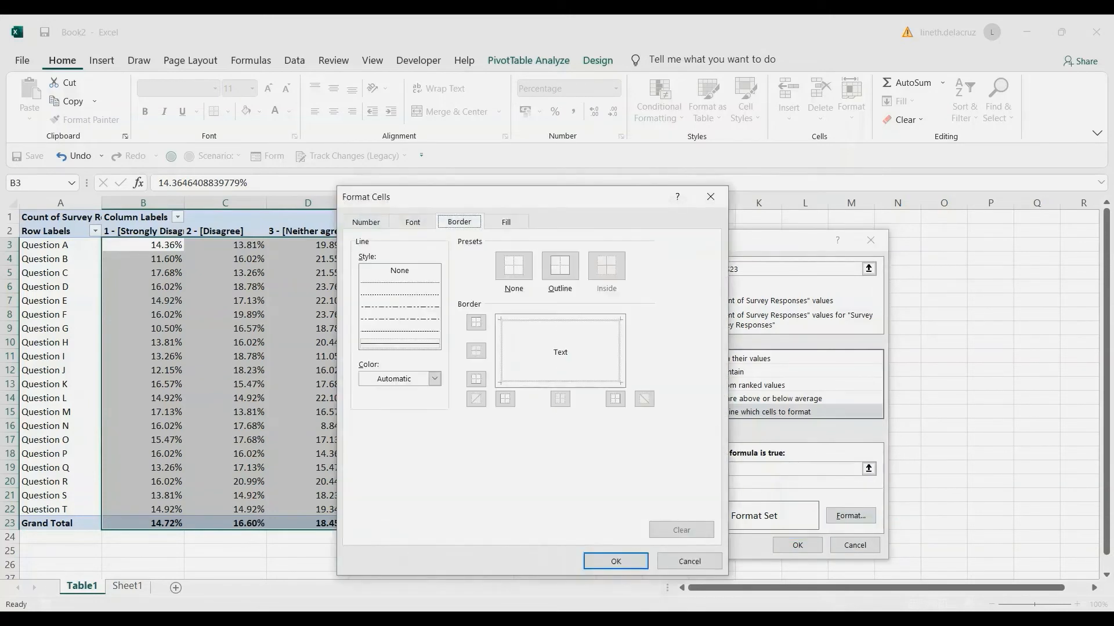
click(399, 283)
click(504, 399)
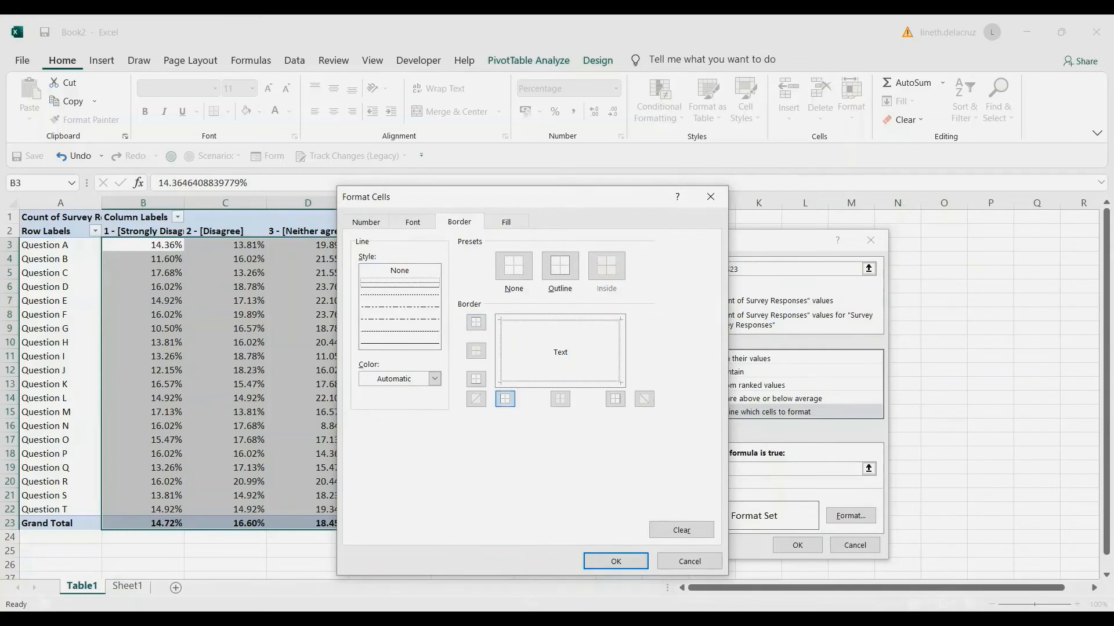
click(476, 323)
click(615, 399)
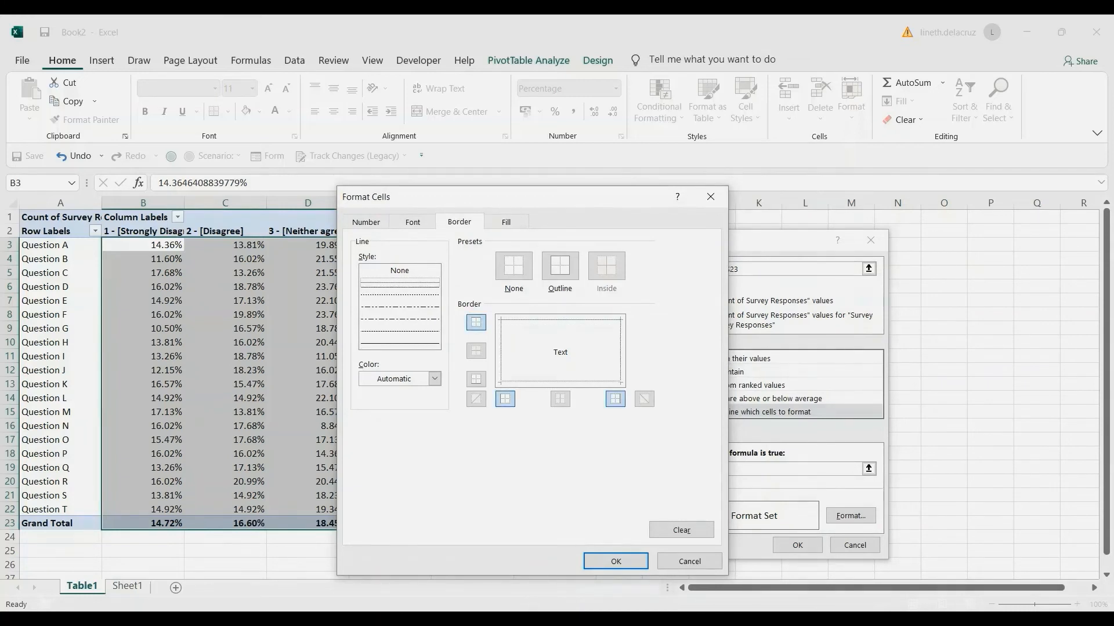
click(475, 379)
Set the rule's fill to light blue, apply the rule to the PivotTable, and select the Grand Total cell under 4 - [Agree]
click(506, 222)
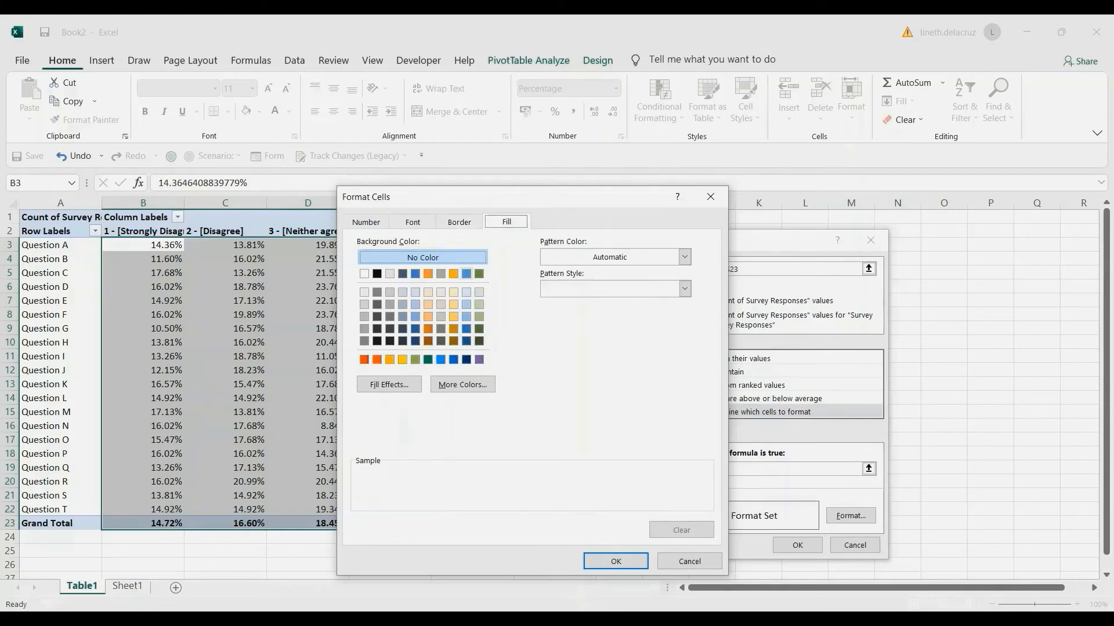
click(466, 274)
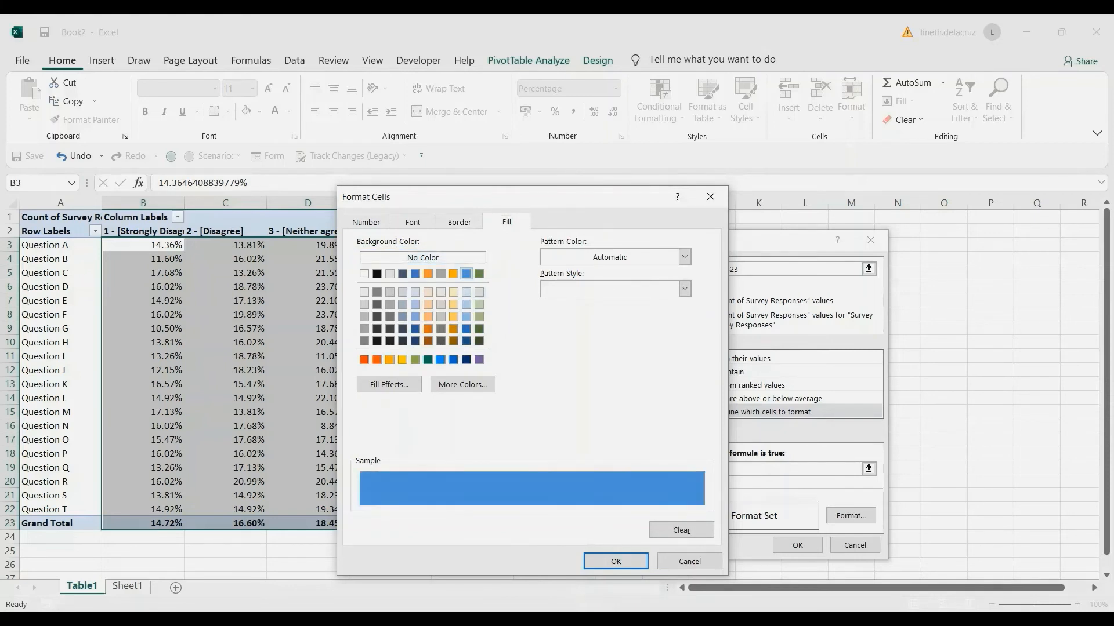
click(466, 316)
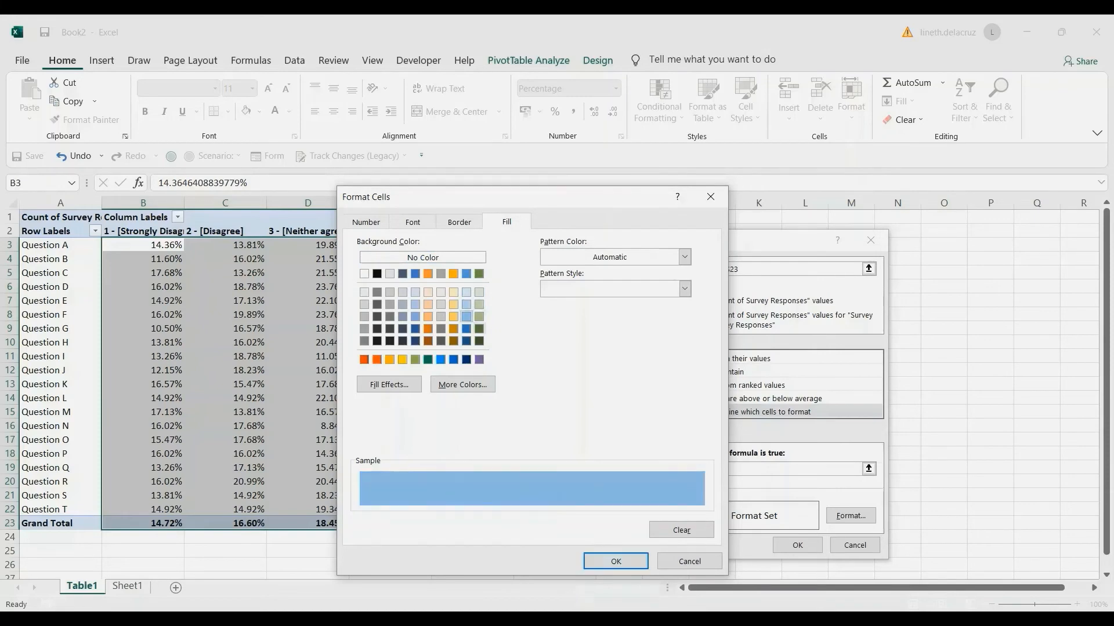
click(616, 562)
click(798, 545)
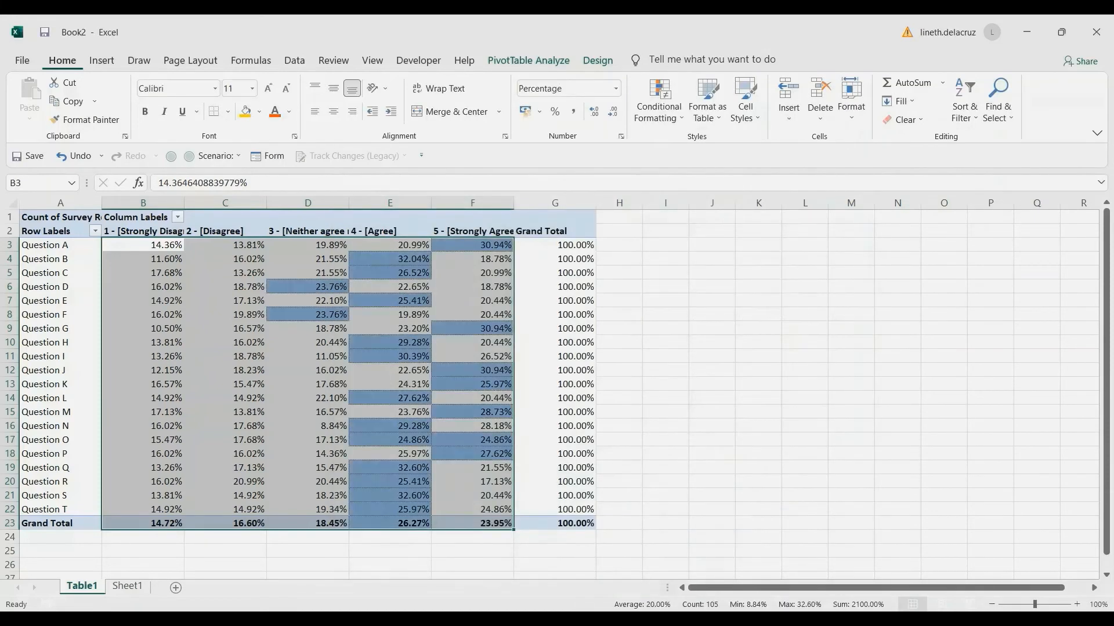
click(758, 384)
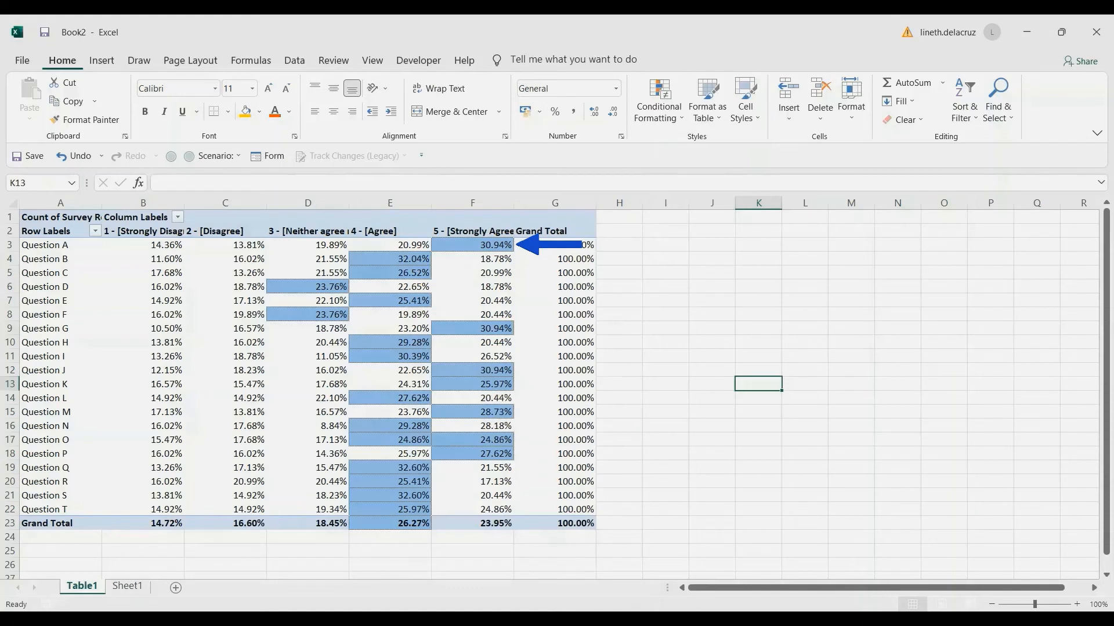
click(389, 523)
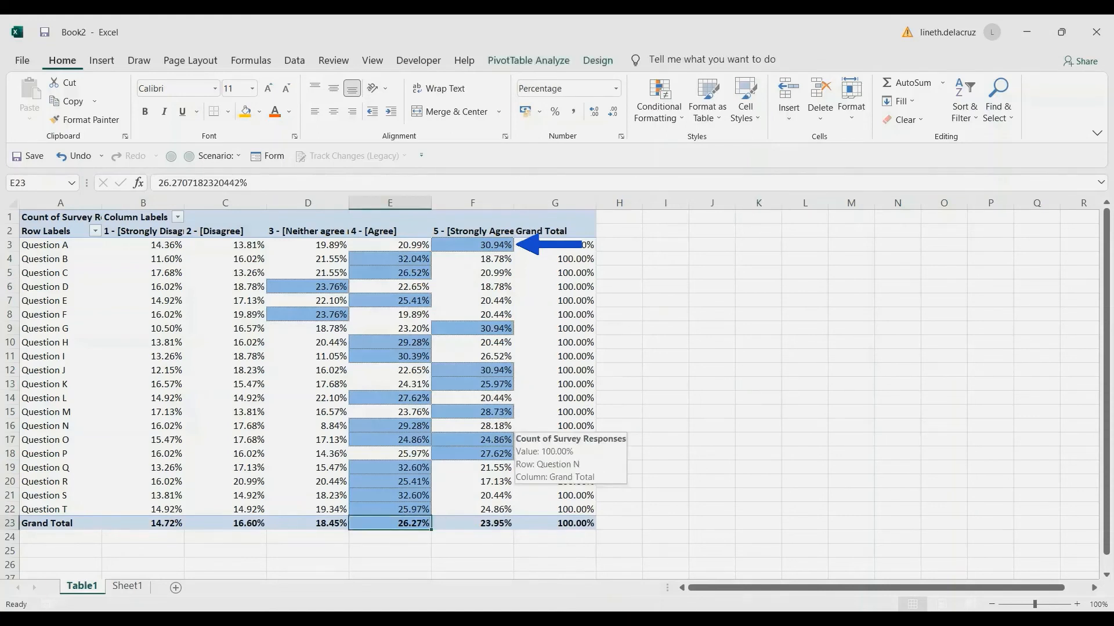